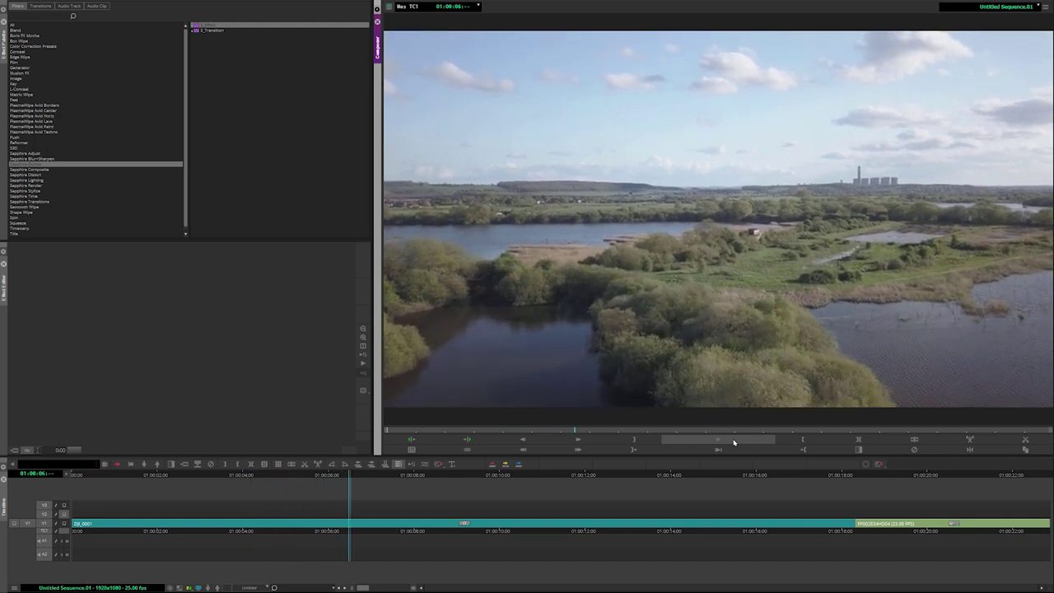
Stop the drone clip, apply S_Effect (searched as 's_effec') to the V2 filler, and enlarge the Effect Editor.
left_click(730, 446)
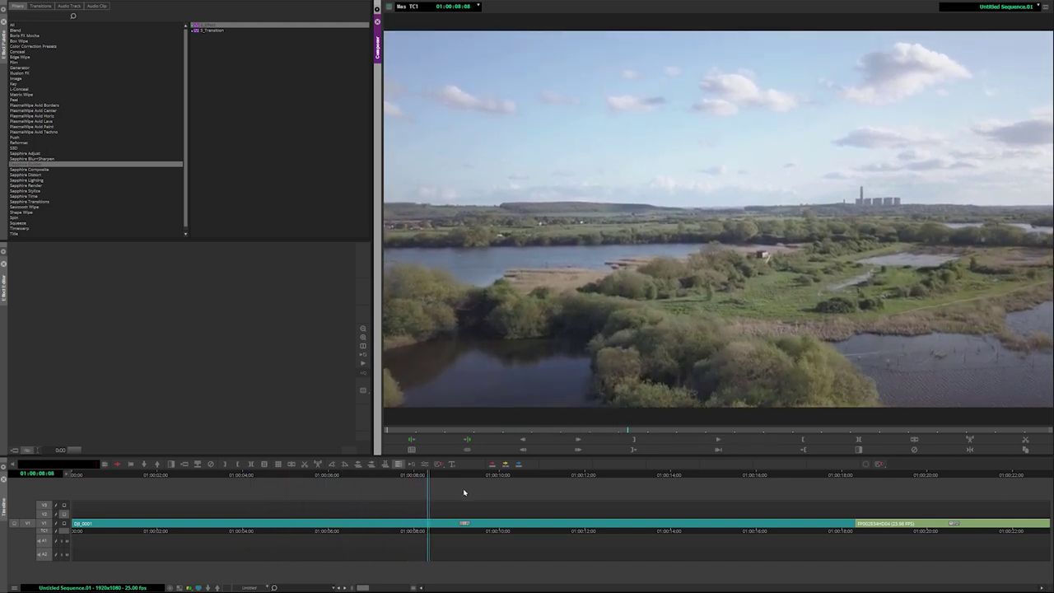
left_click(44, 16)
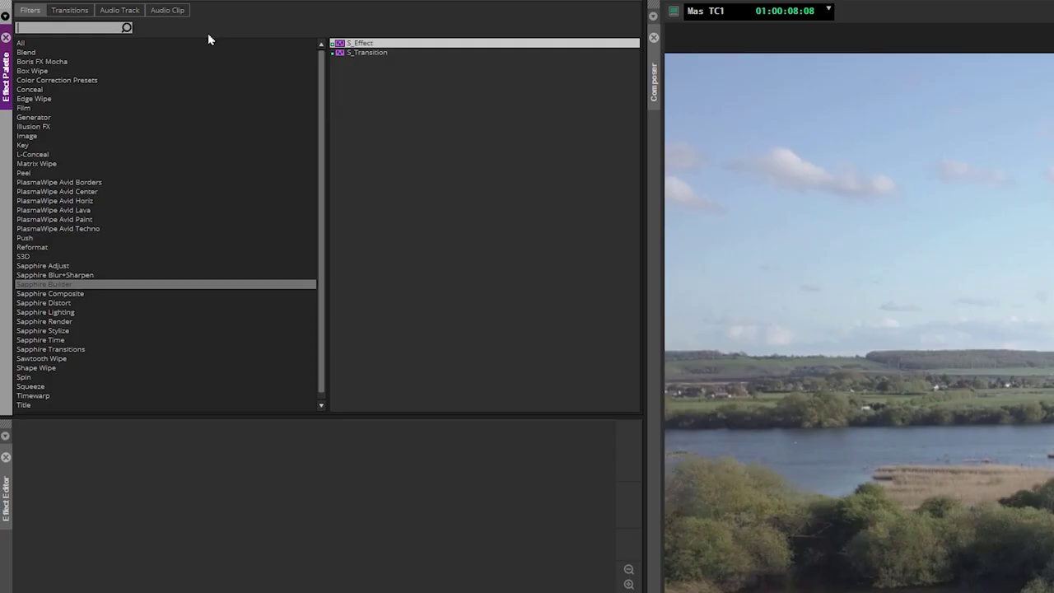
type("s_e")
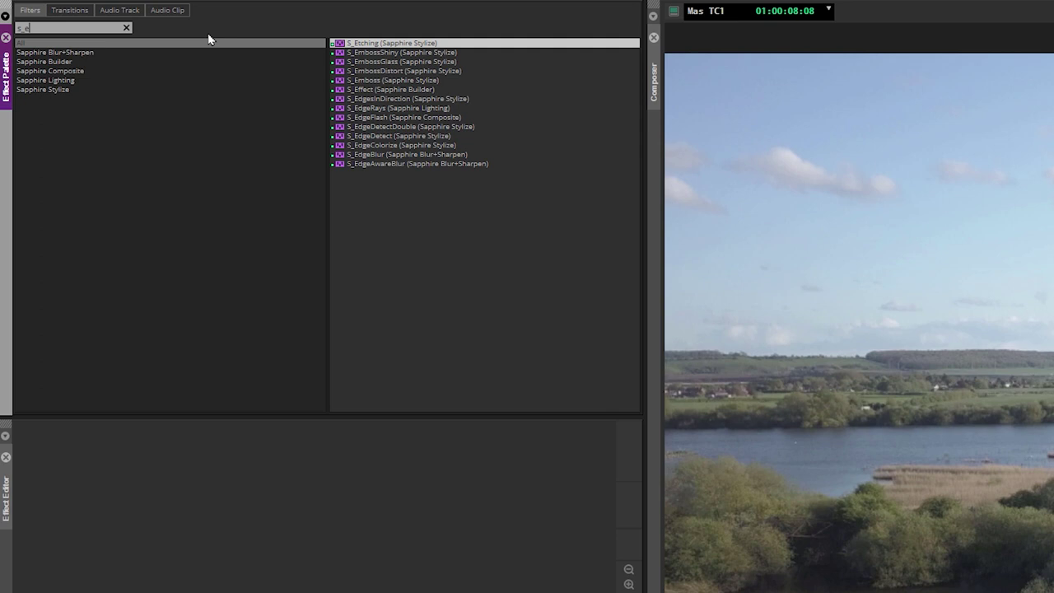
type("ffec")
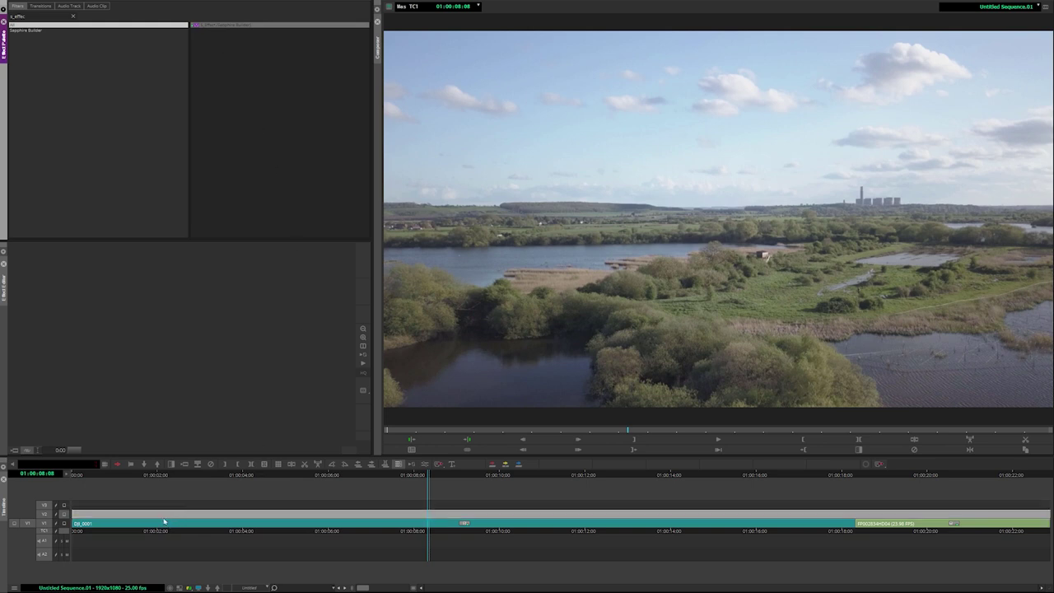
left_click_drag(164, 521, 143, 514)
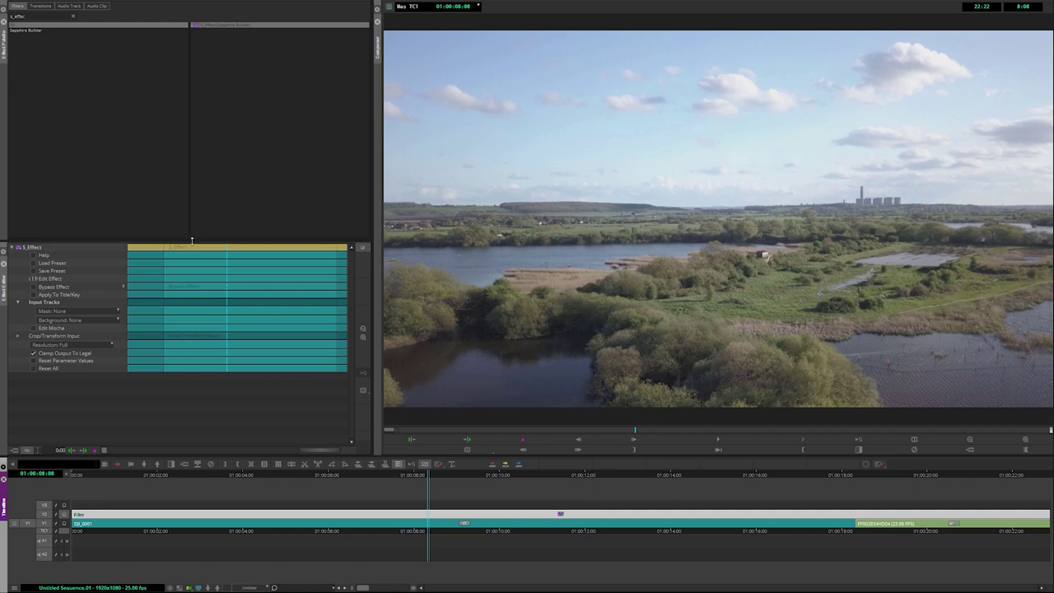
left_click_drag(192, 242, 207, 81)
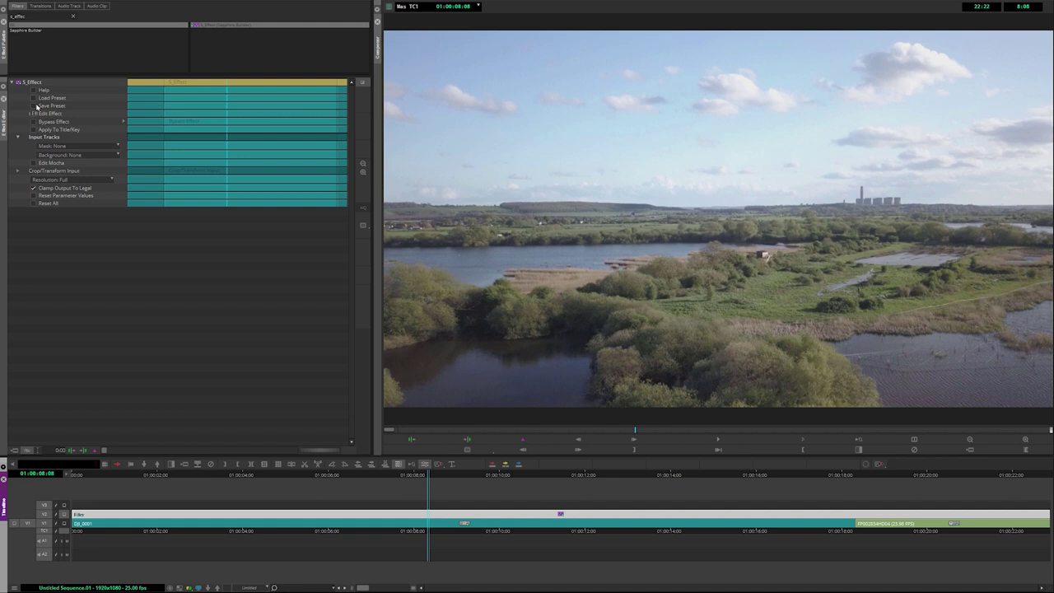
Open the Sapphire Preset Browser on the Builder Effects presets.
left_click(39, 106)
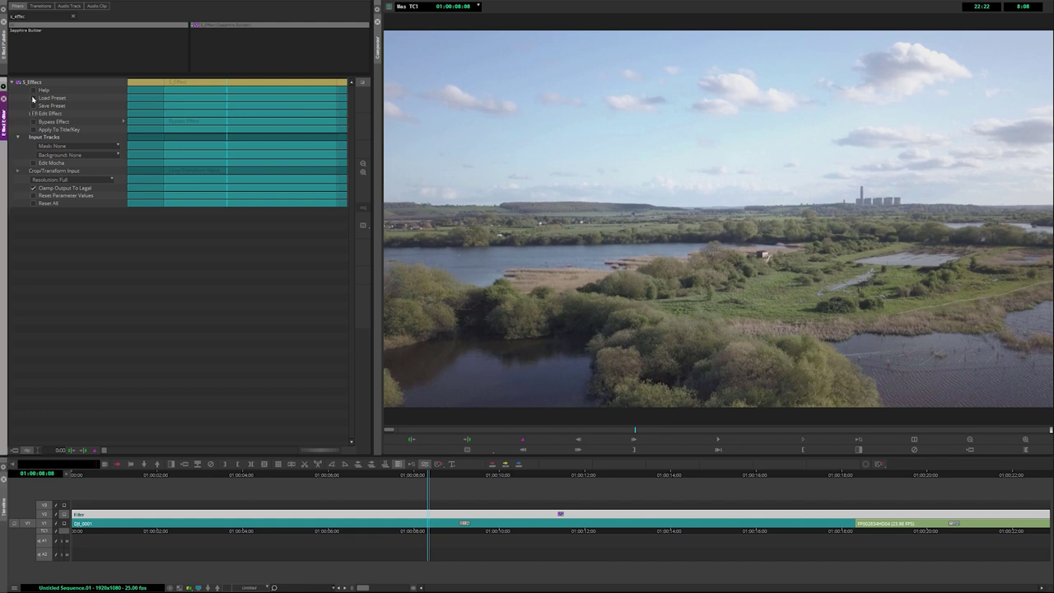
left_click(34, 99)
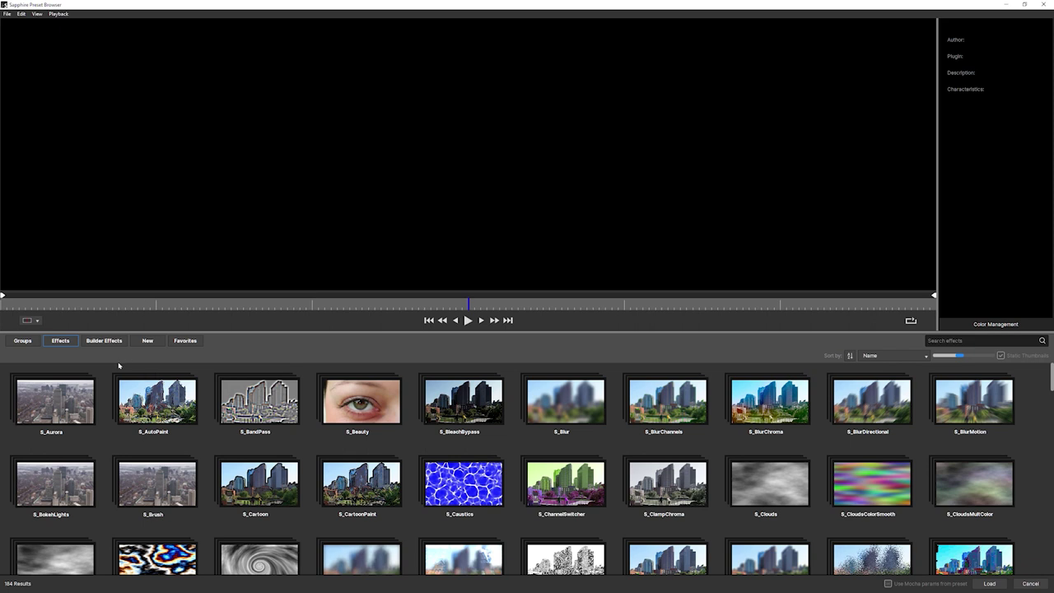
left_click(104, 340)
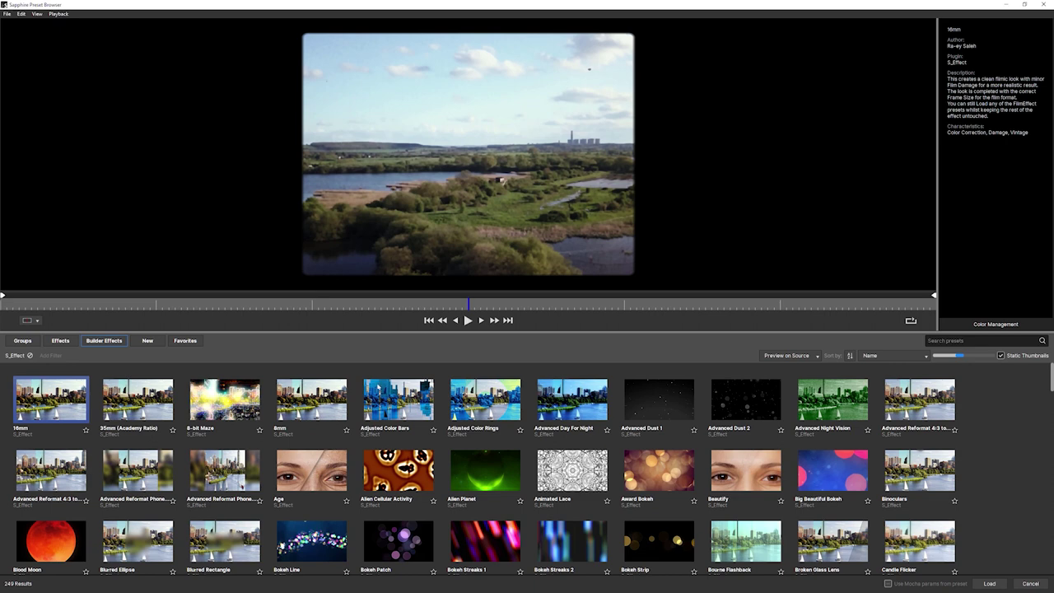
scroll(1018, 484, "down", 15)
scroll(1018, 484, "up", 10)
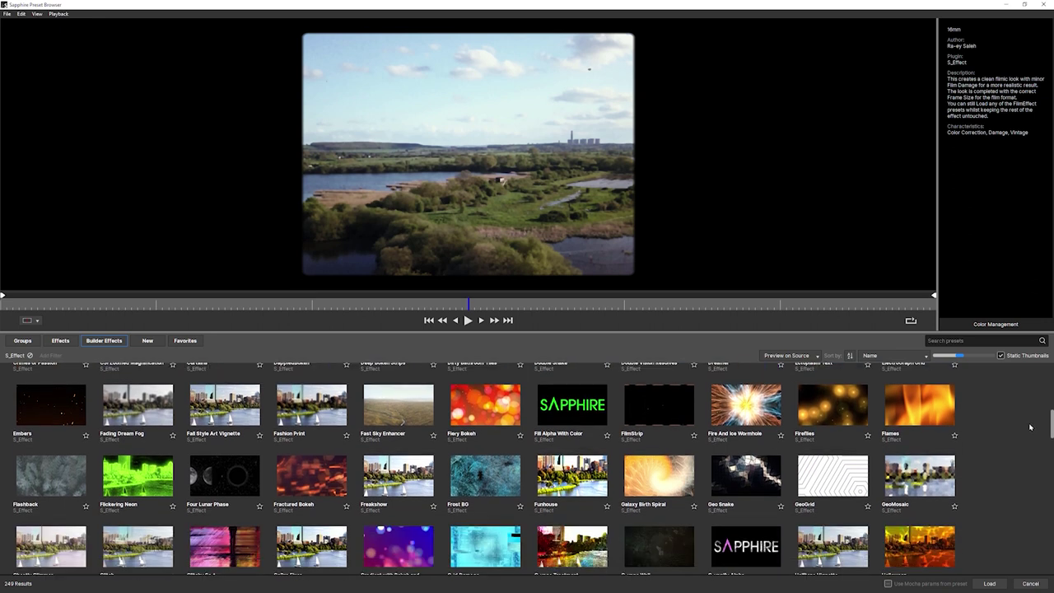
Preview Fast Sky Enhancer, Flickering Neon, Bokeh Streaks 1, Bokeh Line and Changing Splatters presets.
left_click(400, 413)
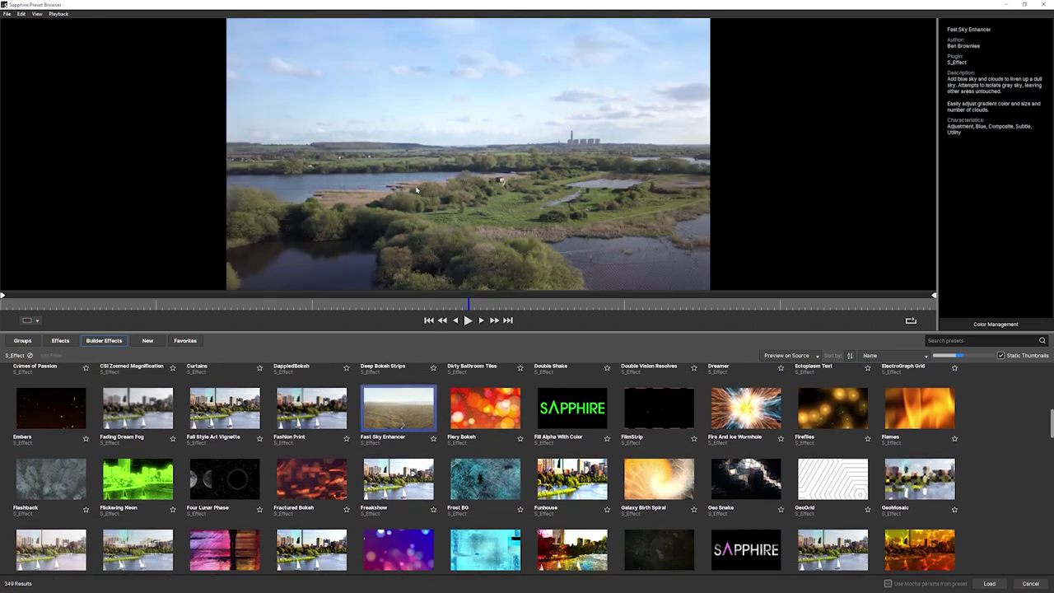
left_click(141, 492)
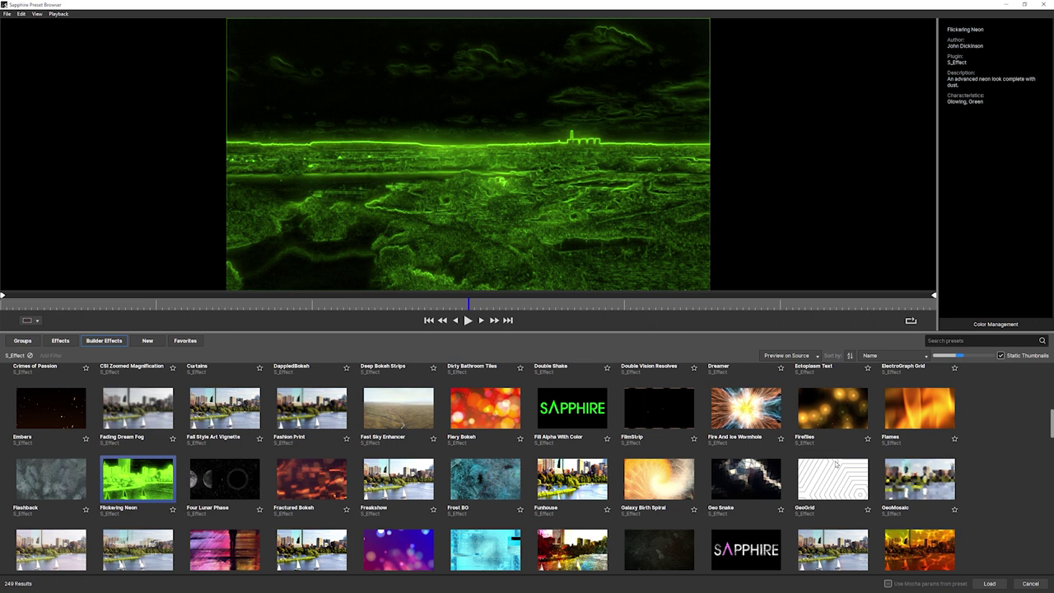
scroll(485, 468, "up", 1)
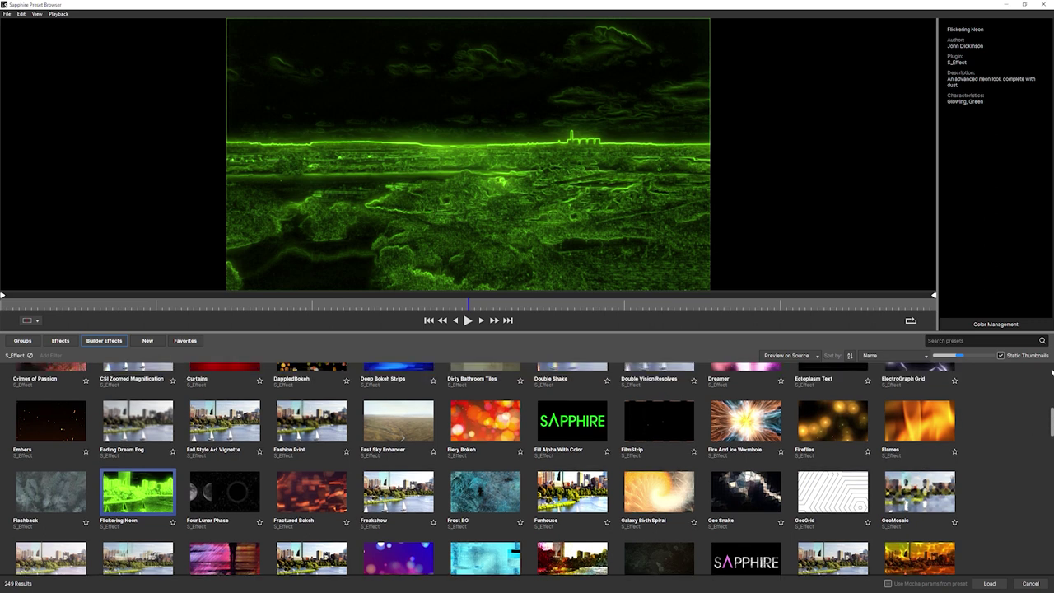
left_click(1050, 402)
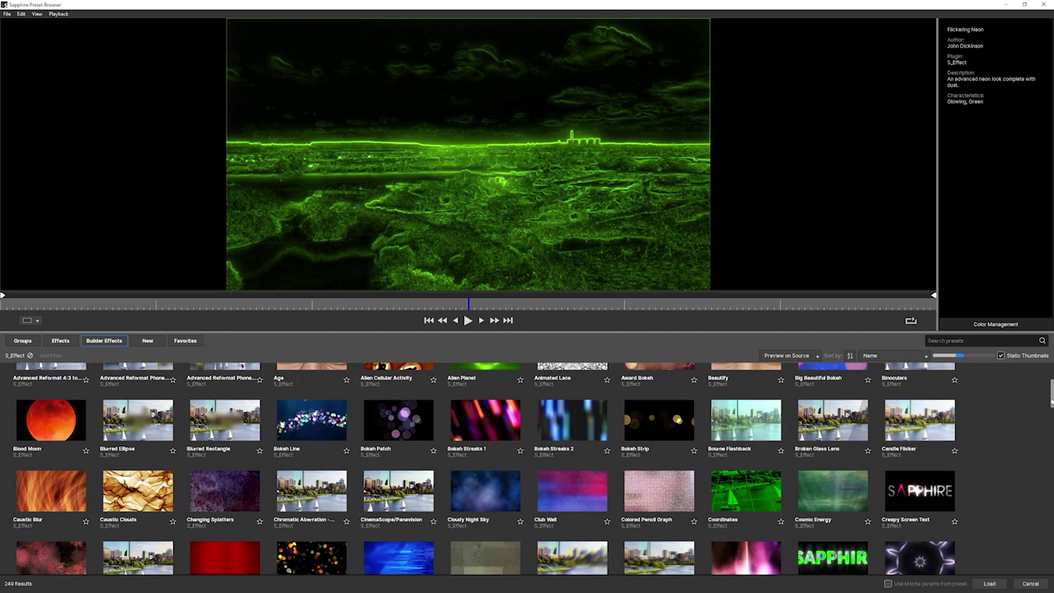
left_click(509, 426)
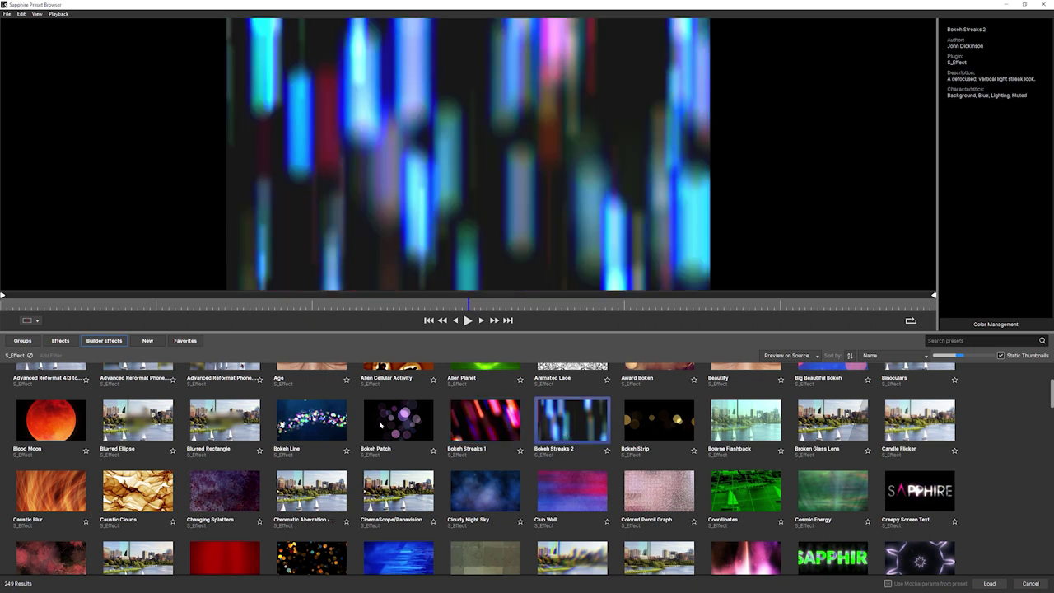
left_click(320, 424)
left_click(226, 486)
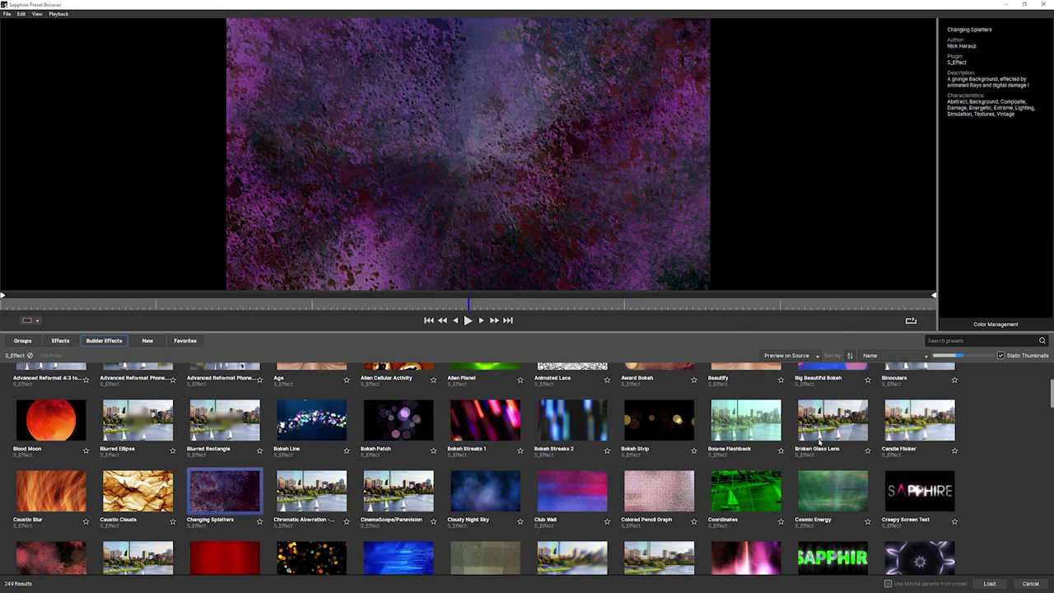
Search presets for 'quick' and load Quick Film Finish into the S_Effect.
left_click(962, 339)
type("q")
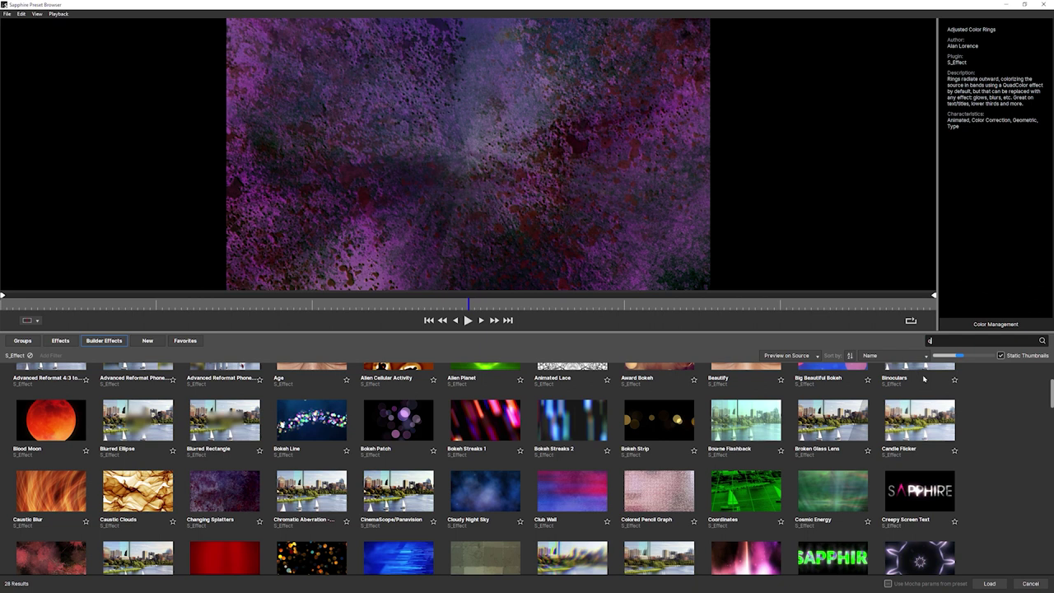
type("uick")
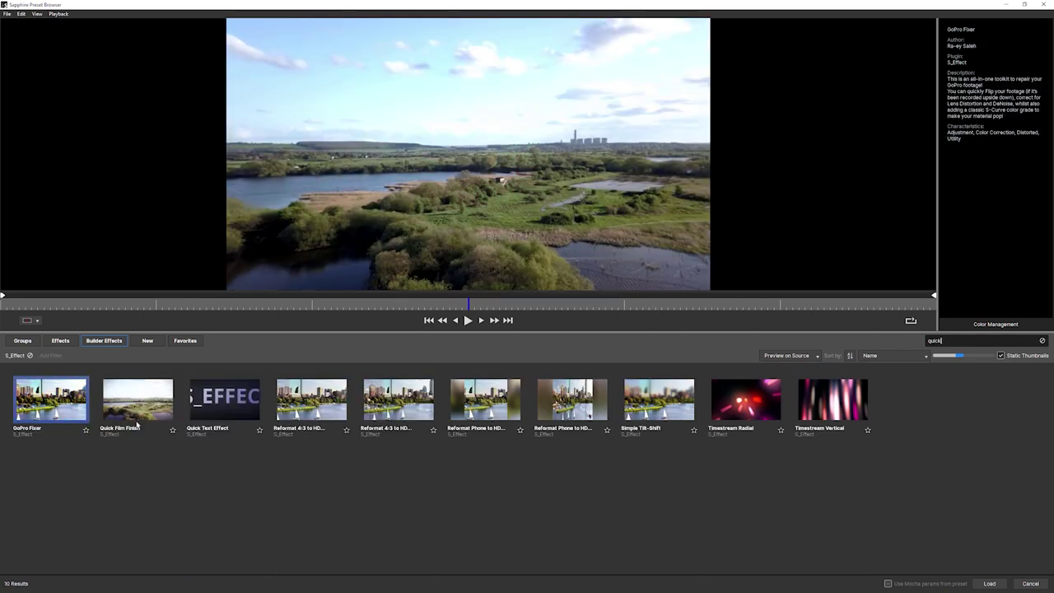
left_click(136, 414)
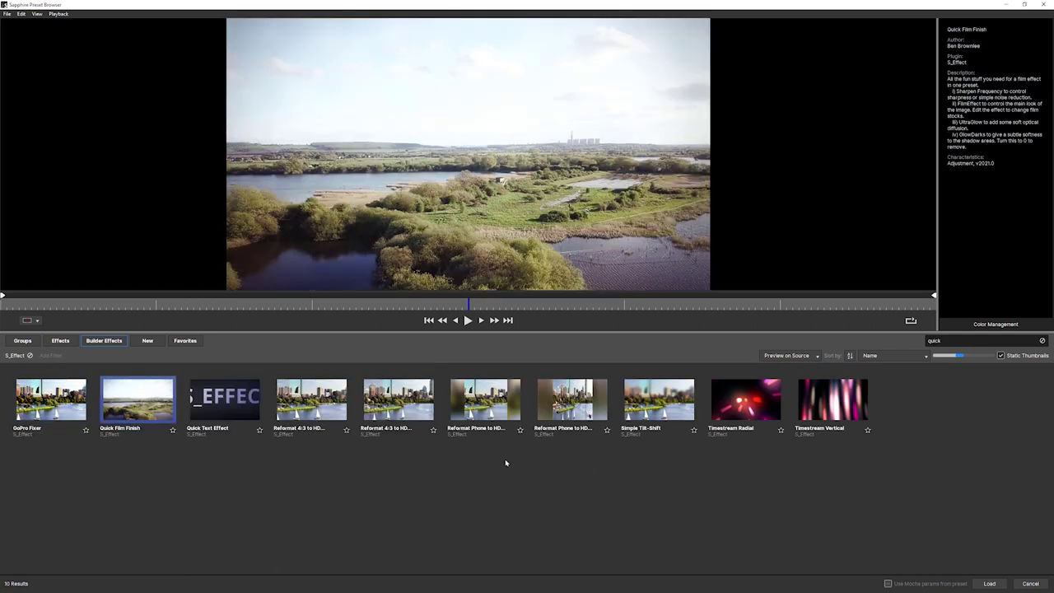
left_click(989, 583)
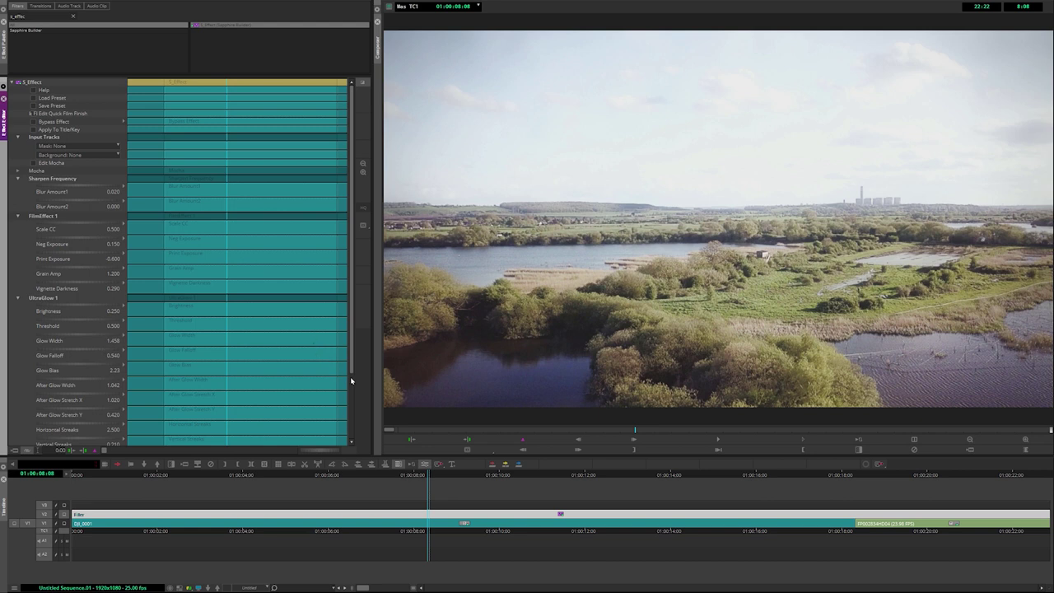
Review the Quick Film Finish parameters and lower Sharpen Frequency Blur Amount1 from 0.020 to 0.000.
scroll(352, 381, "down", 3)
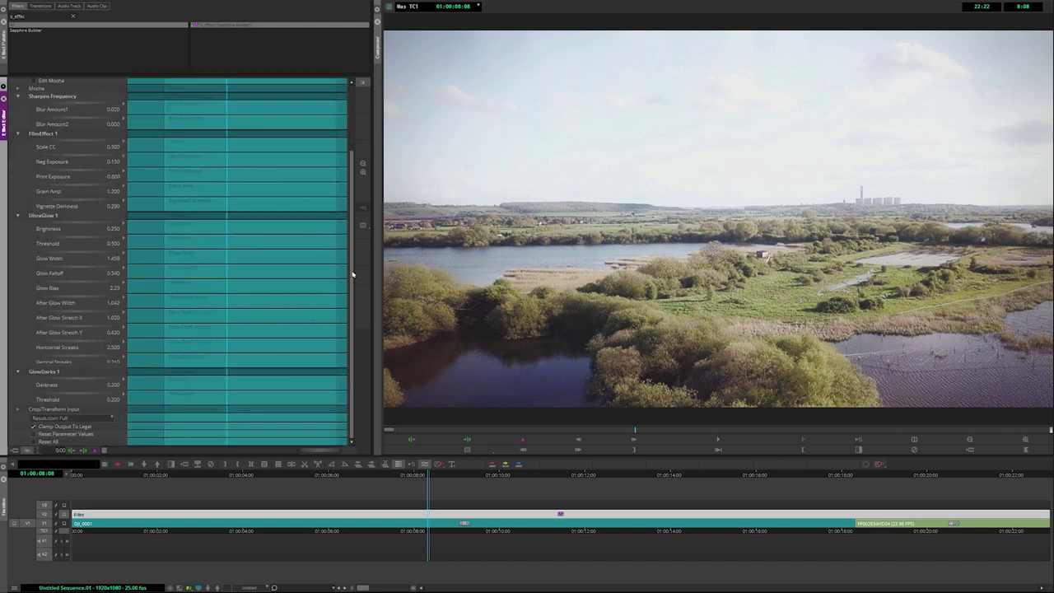
scroll(353, 271, "up", 3)
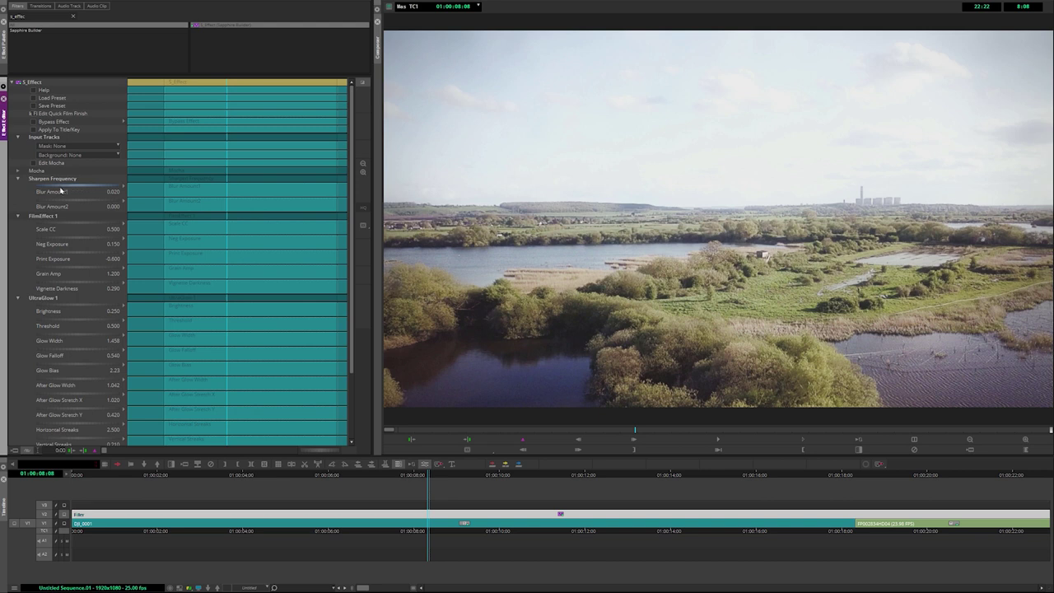
left_click_drag(74, 194, 50, 194)
scroll(247, 391, "down", 5)
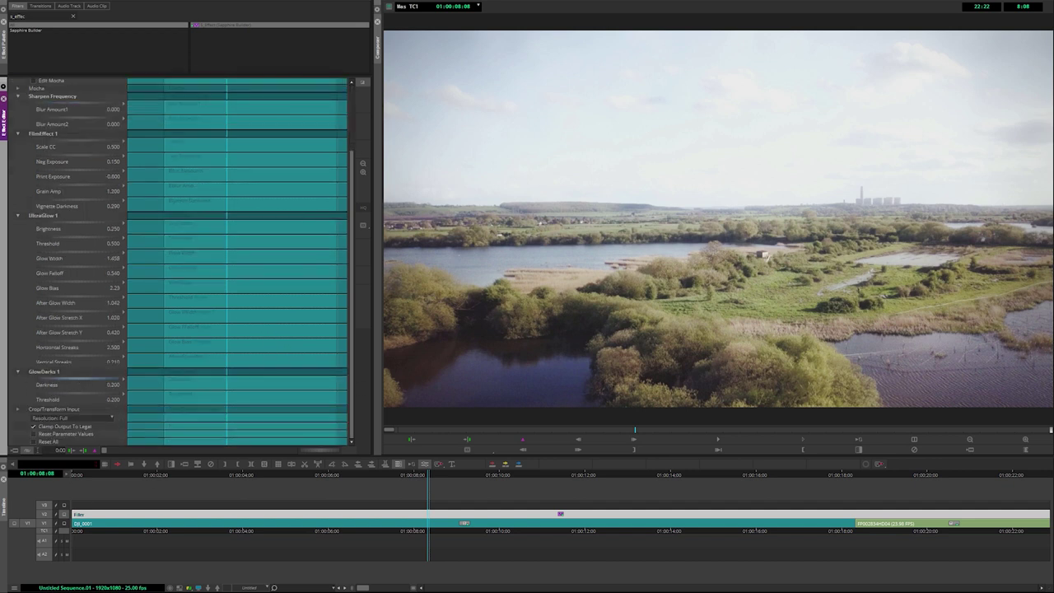
Set UltraGlow Brightness to 0.000 and FilmEffect Scale CC from 0.500 to 0.000.
left_click(81, 225)
left_click_drag(82, 225, 66, 224)
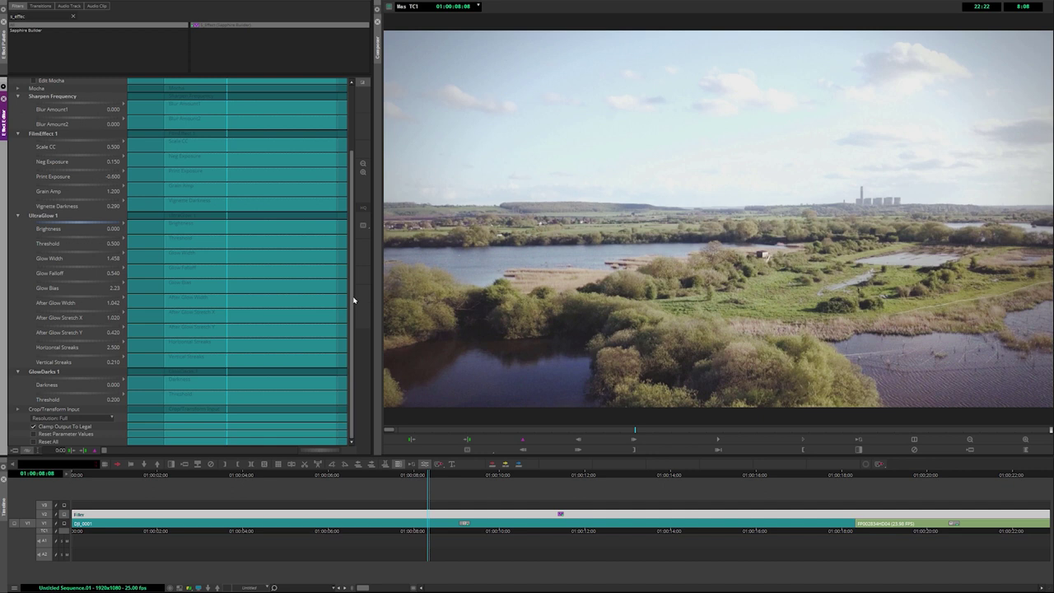
scroll(352, 297, "up", 5)
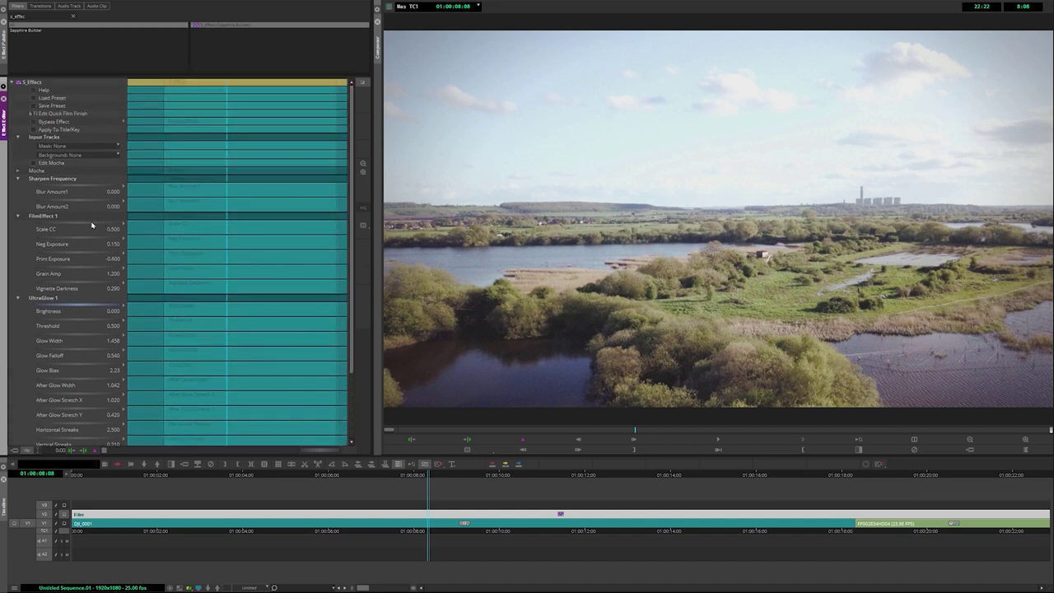
left_click(92, 226)
left_click_drag(92, 228, 50, 229)
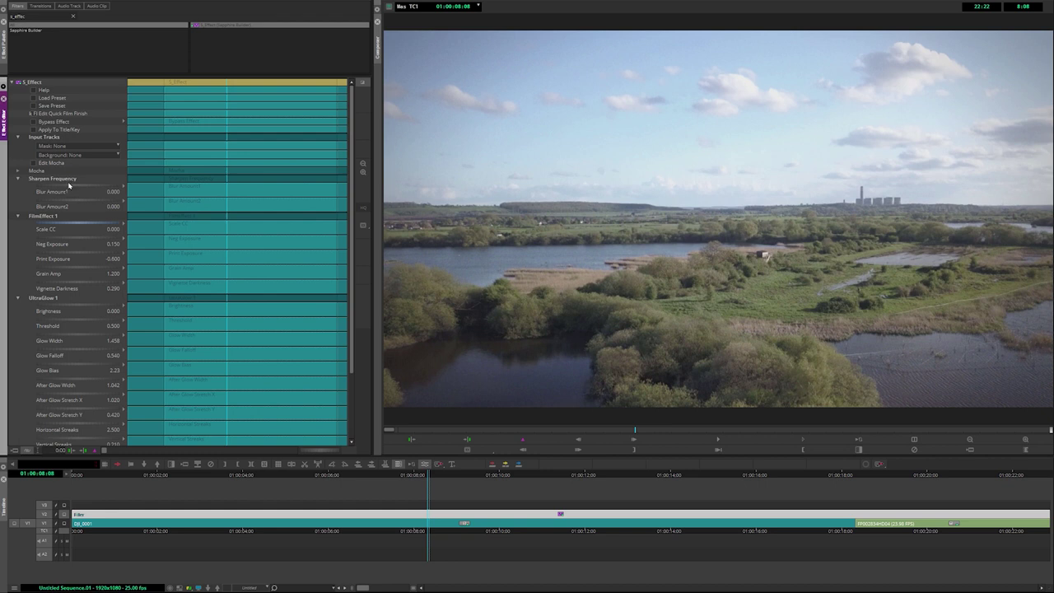
Test a slight Blur Amount1, return it to 0.000, and settle Blur Amount2 at about 0.003.
left_click_drag(72, 189, 79, 190)
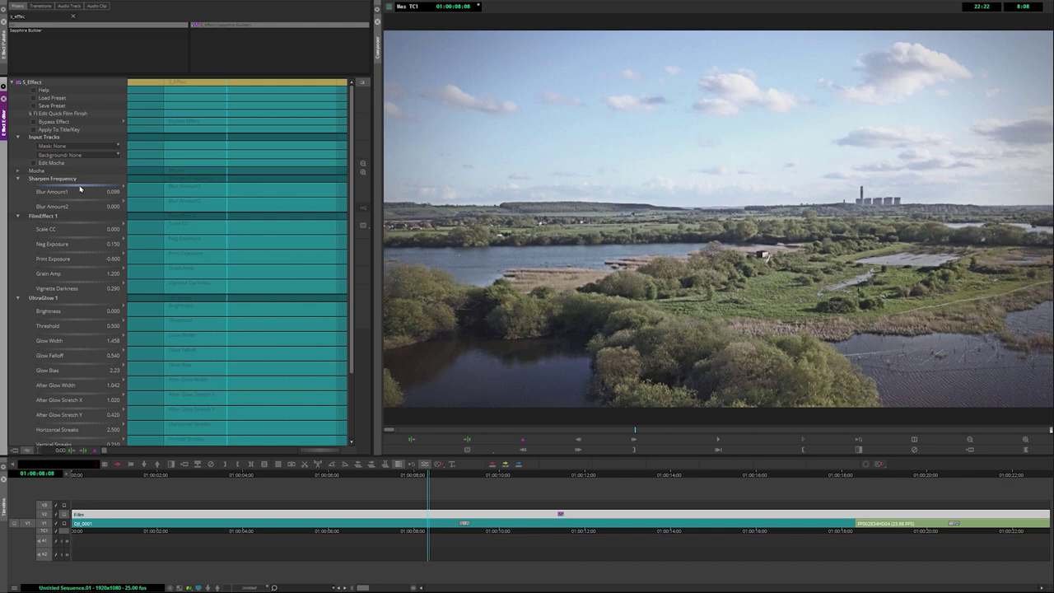
left_click_drag(60, 188, 7, 190)
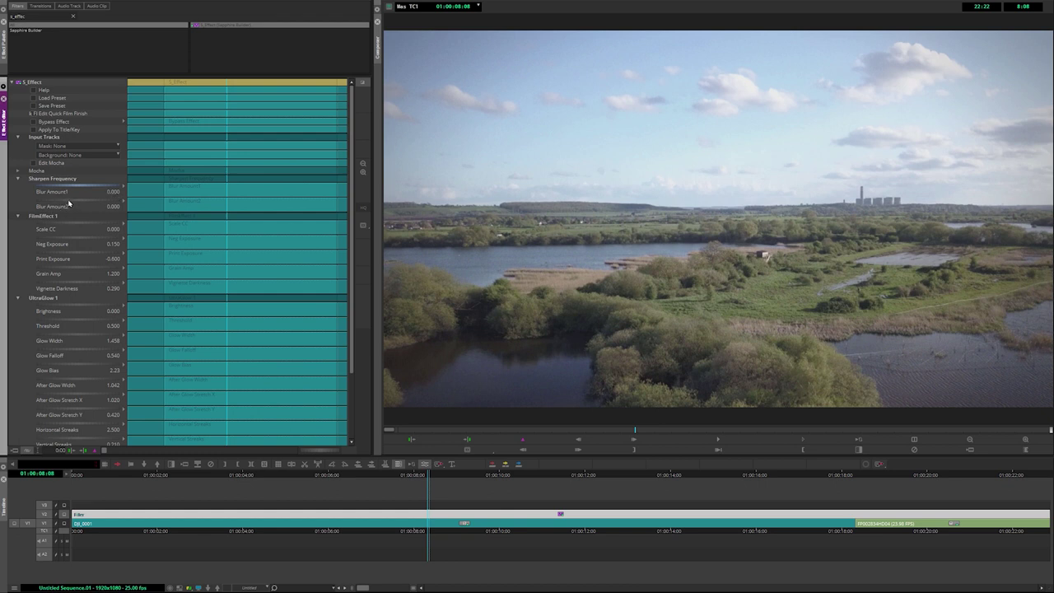
left_click(72, 202)
left_click(190, 589)
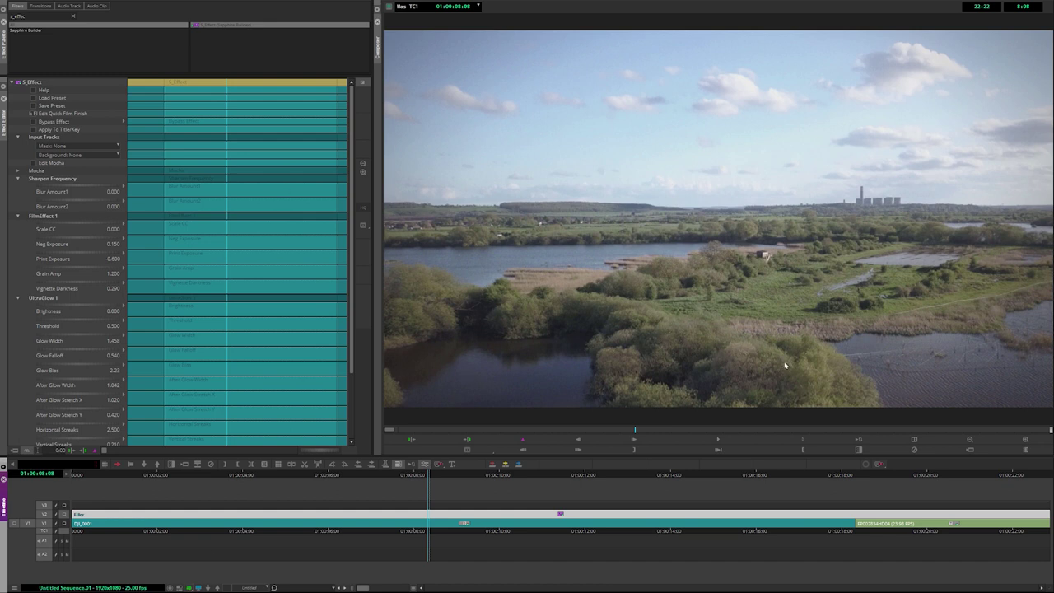
left_click(67, 204)
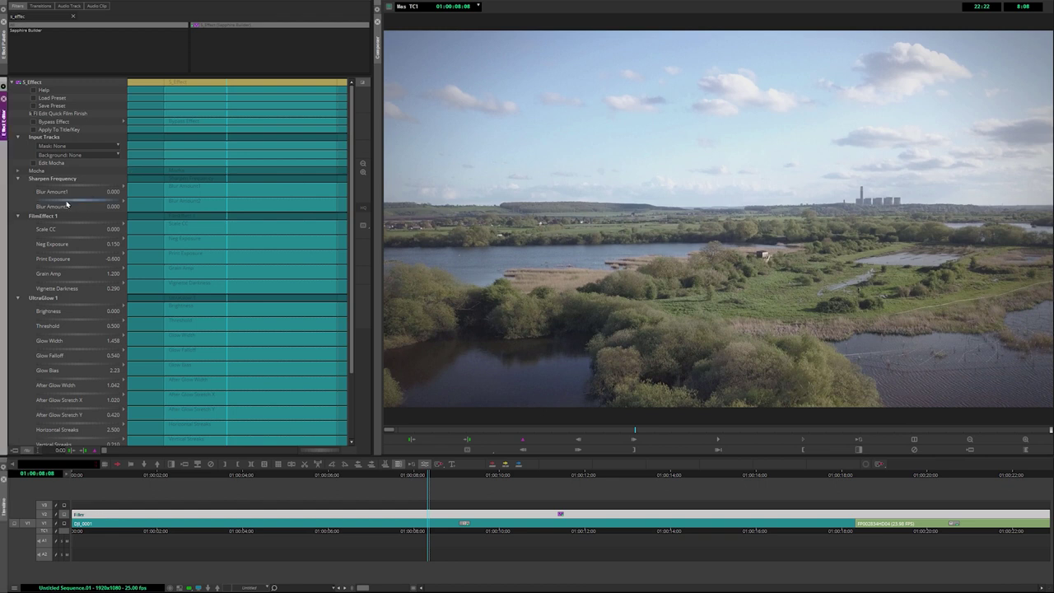
left_click_drag(68, 204, 69, 205)
left_click_drag(69, 204, 71, 202)
left_click_drag(71, 203, 82, 183)
left_click(34, 122)
Set FilmEffect Scale CC to 0.519, Neg Exposure to -0.012 and Print Exposure to 0.009.
left_click_drag(55, 225, 135, 224)
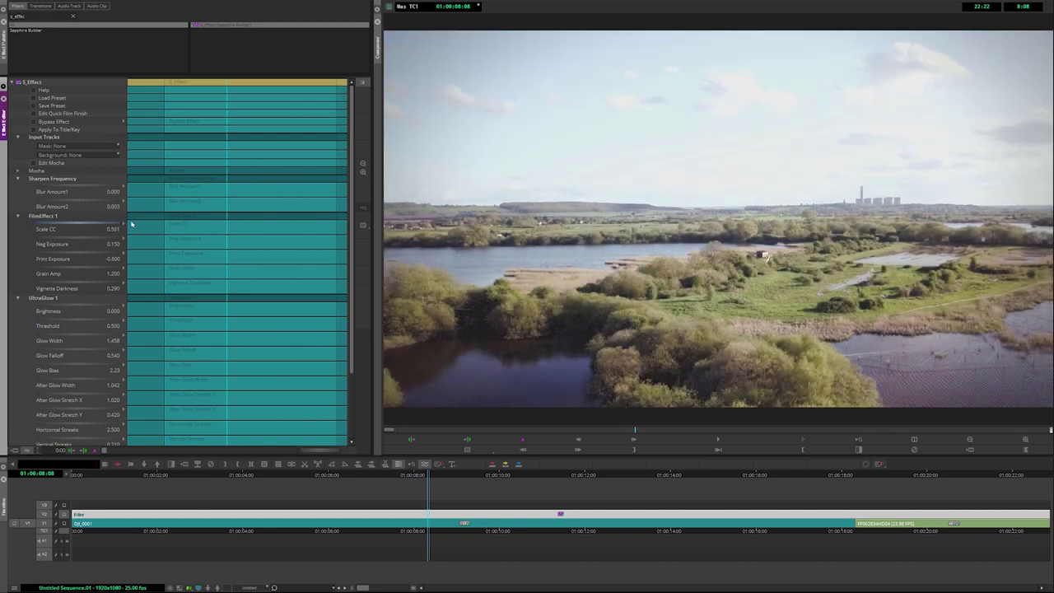
left_click_drag(129, 223, 113, 235)
left_click_drag(75, 241, 60, 239)
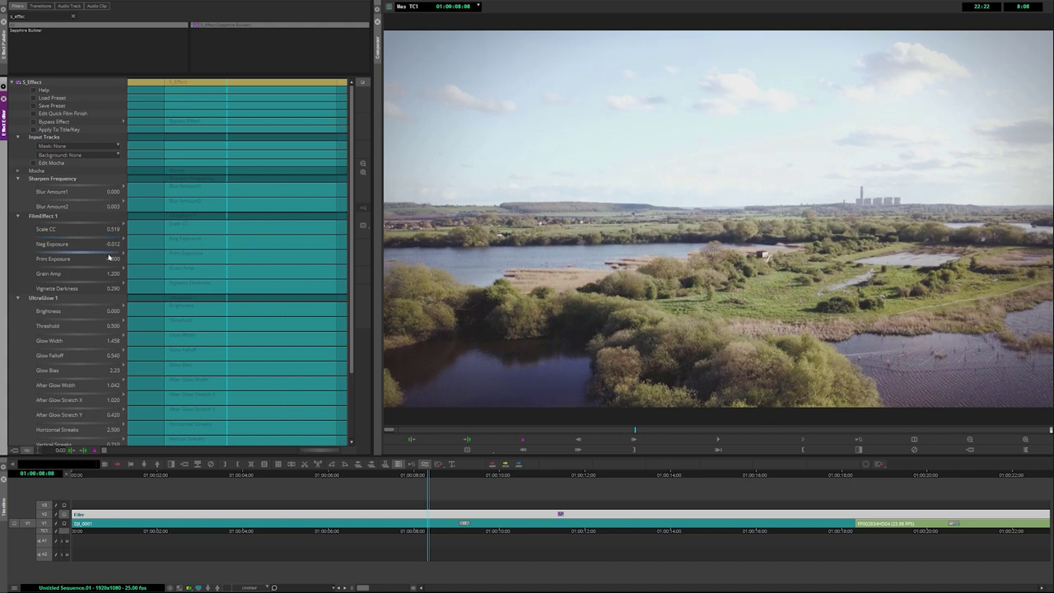
left_click_drag(117, 259, 177, 247)
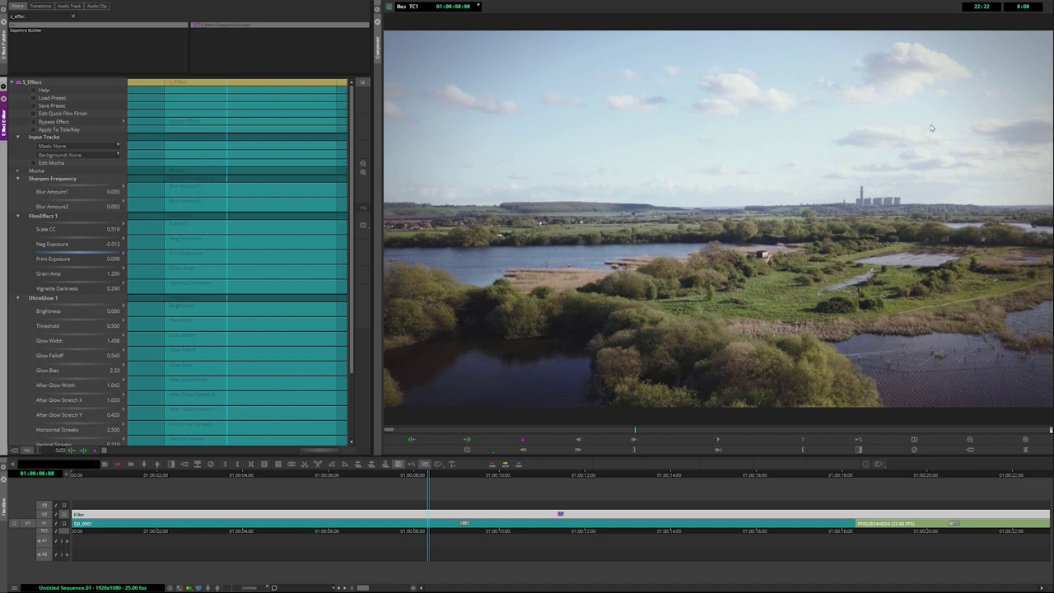
Toggle Bypass Effect twice to compare the original clip against the grade.
left_click(34, 121)
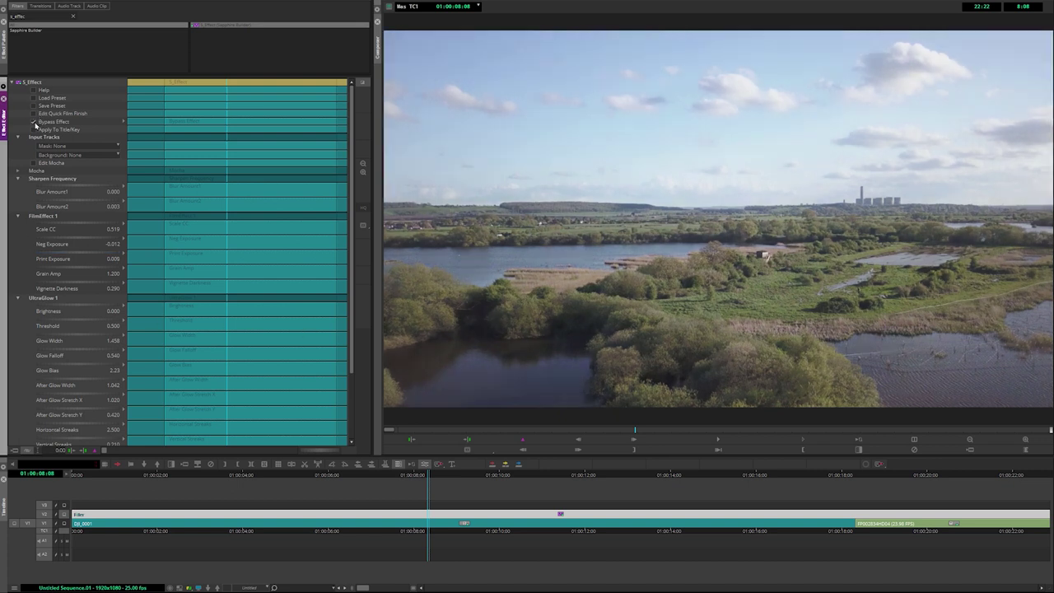
left_click(34, 122)
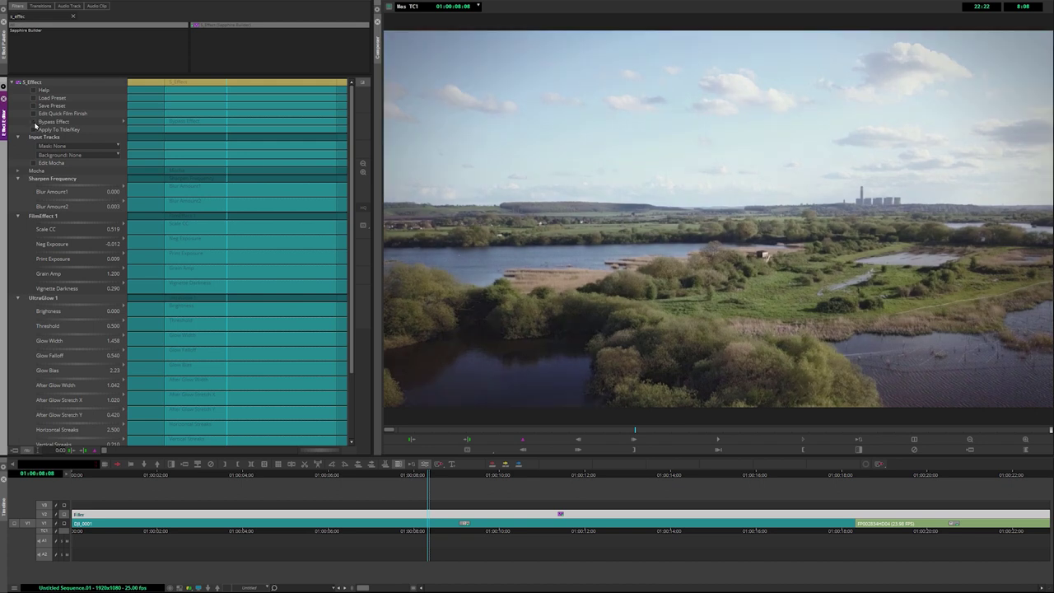
left_click(35, 123)
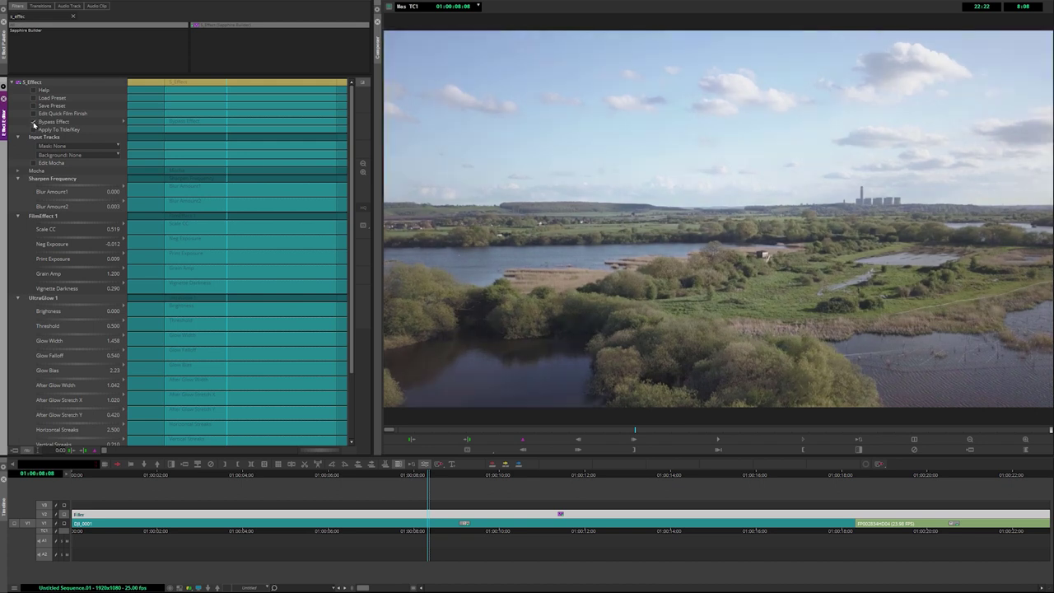
left_click(34, 123)
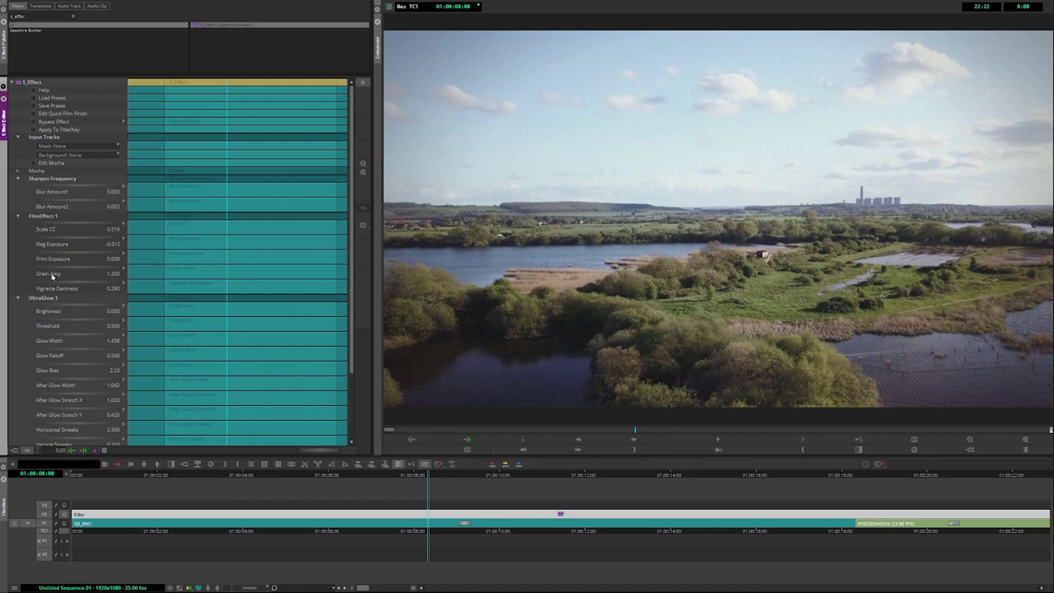
Try vignette extremes, settle Vignette Darkness at 0.156, and raise UltraGlow Brightness to 0.240.
left_click_drag(69, 288, 382, 292)
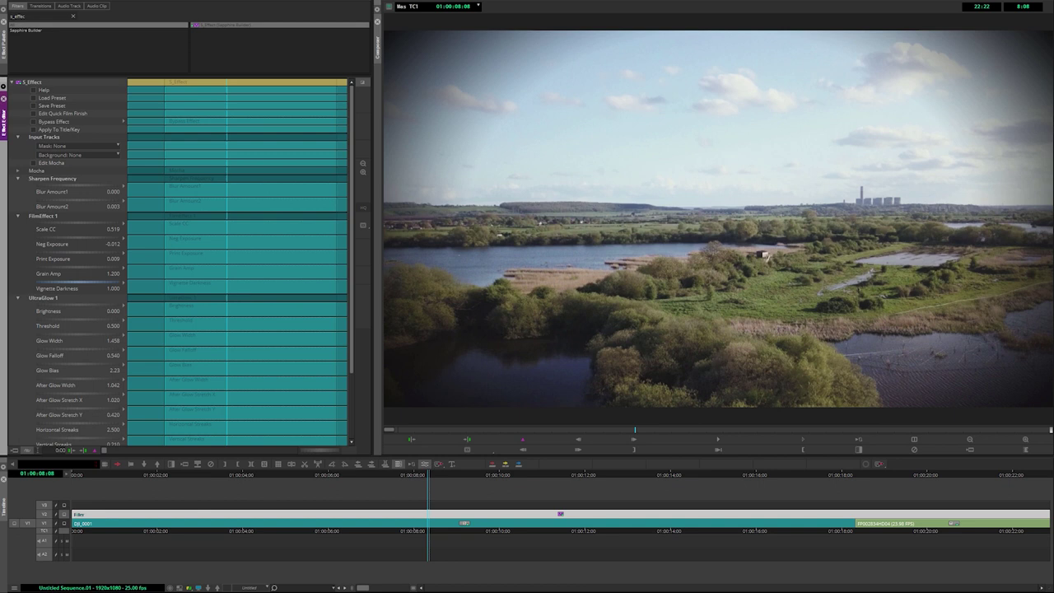
left_click_drag(381, 290, 24, 290)
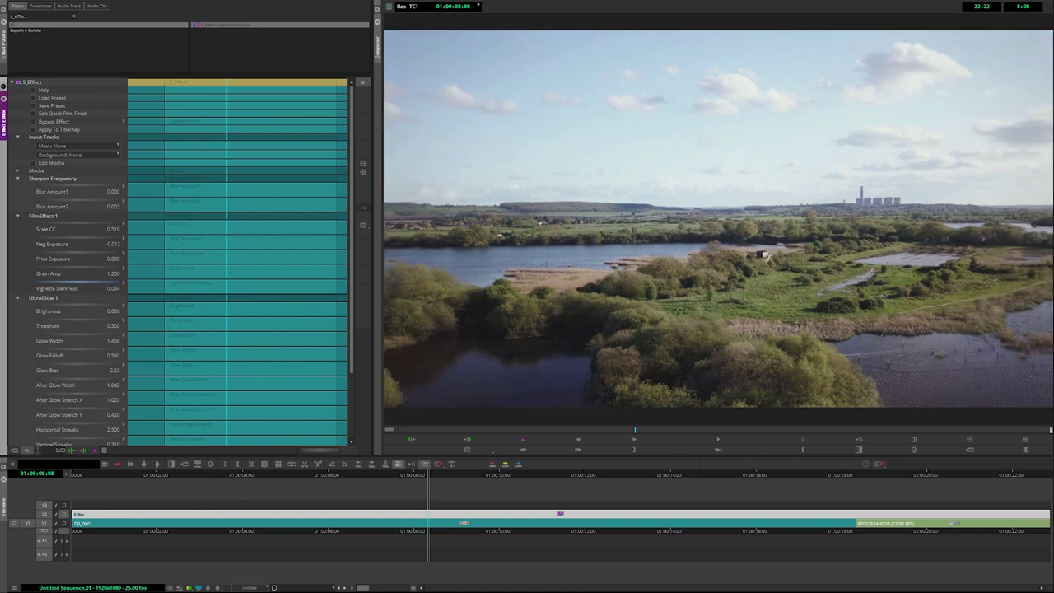
left_click_drag(79, 288, 90, 288)
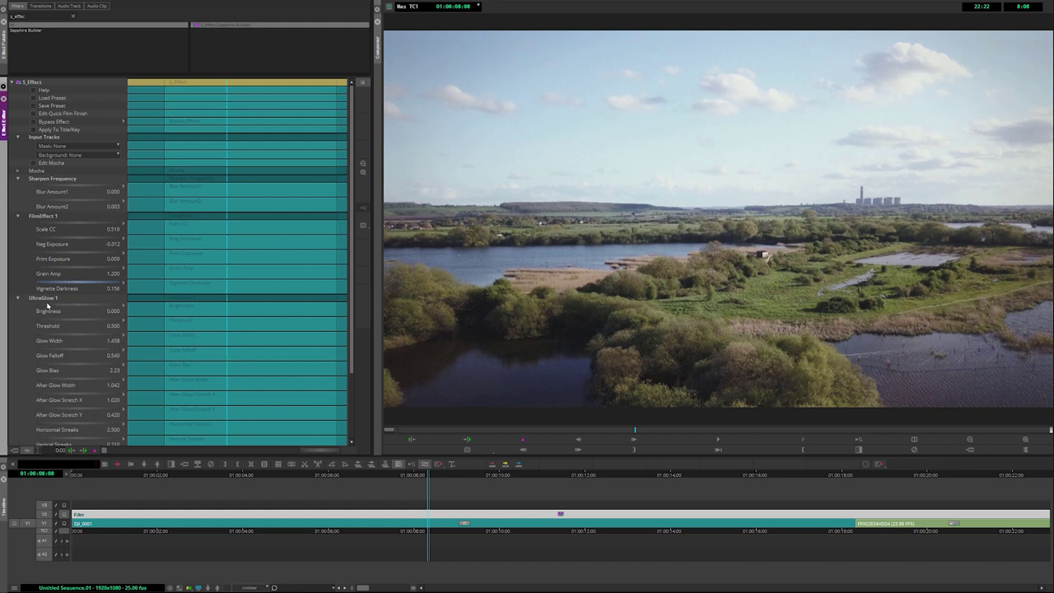
left_click_drag(61, 308, 93, 308)
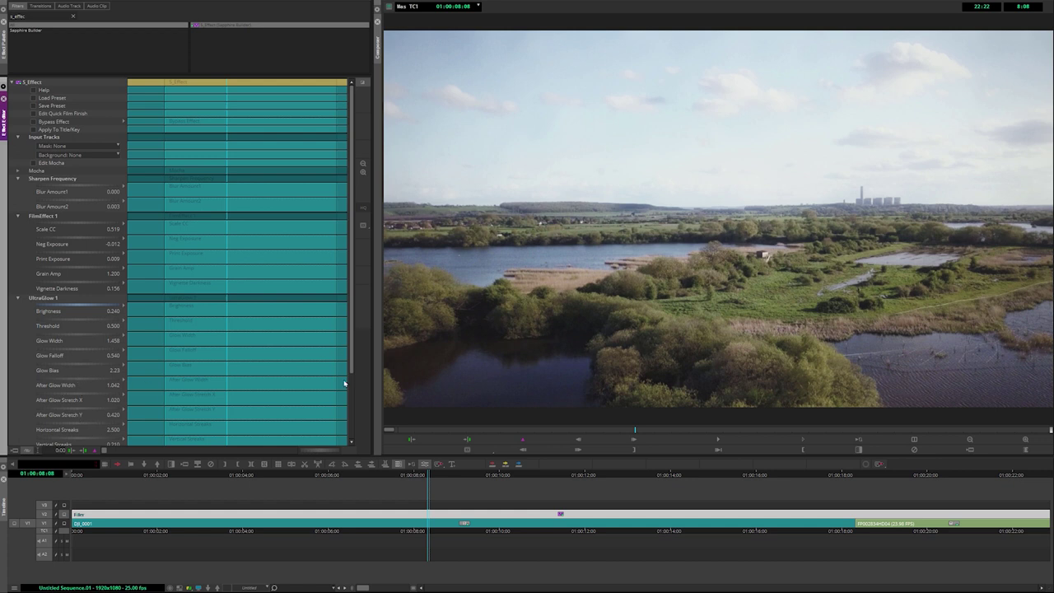
Raise GlowDarks 1 Darkness from 0.000 to 0.060 for a faint shadow glow.
scroll(349, 385, "down", 3)
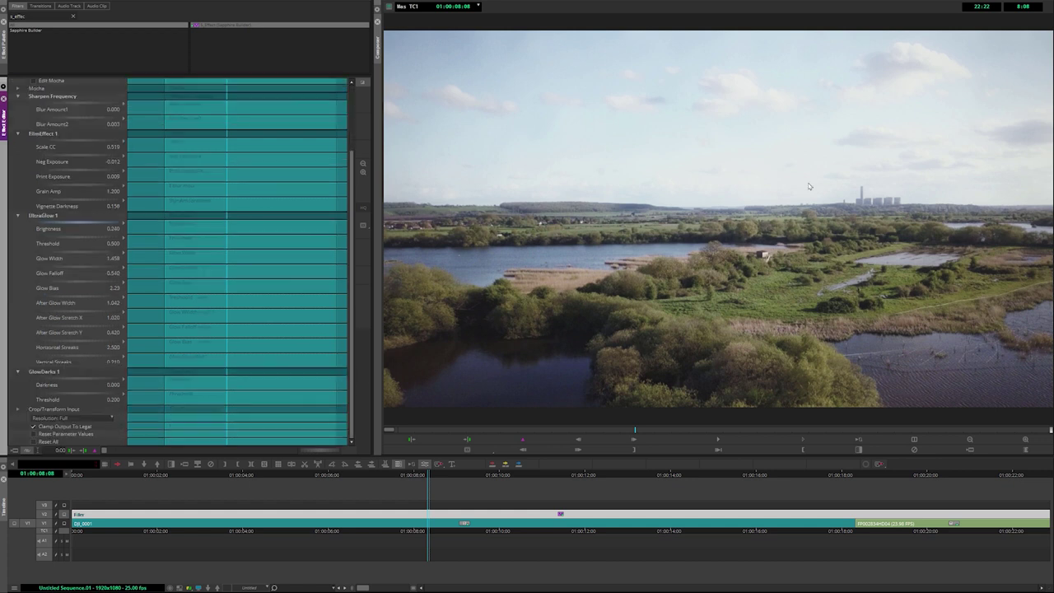
left_click(52, 383)
left_click_drag(54, 383, 63, 381)
scroll(247, 313, "up", 5)
left_click(33, 122)
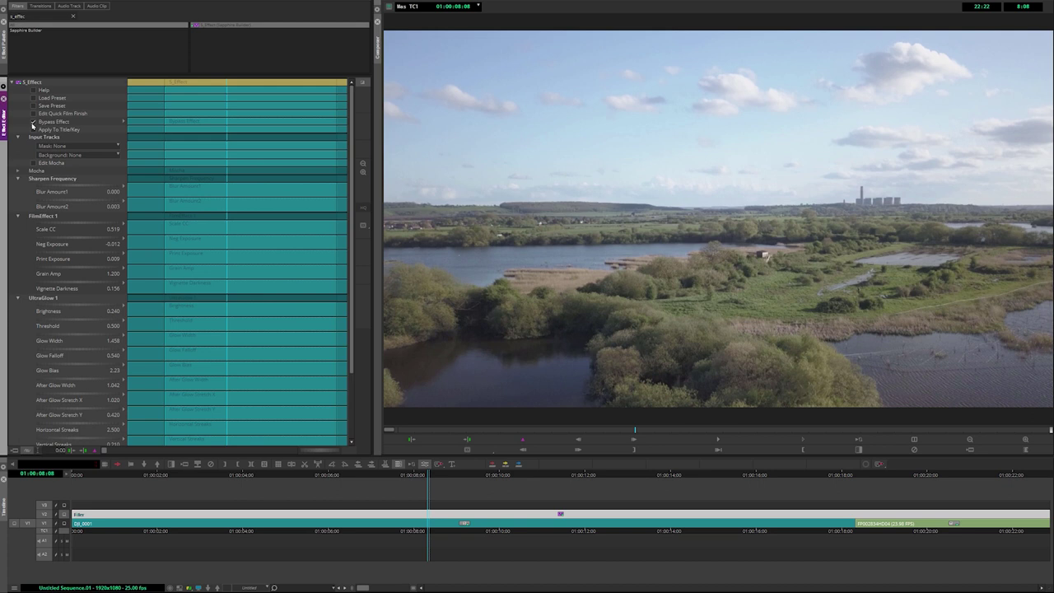
left_click(33, 122)
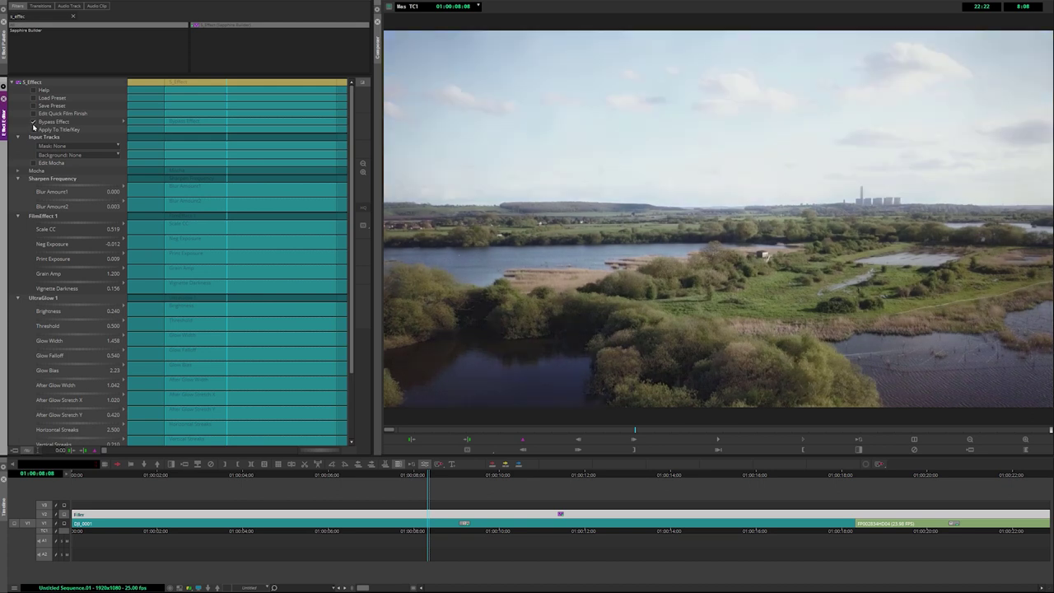
left_click(33, 123)
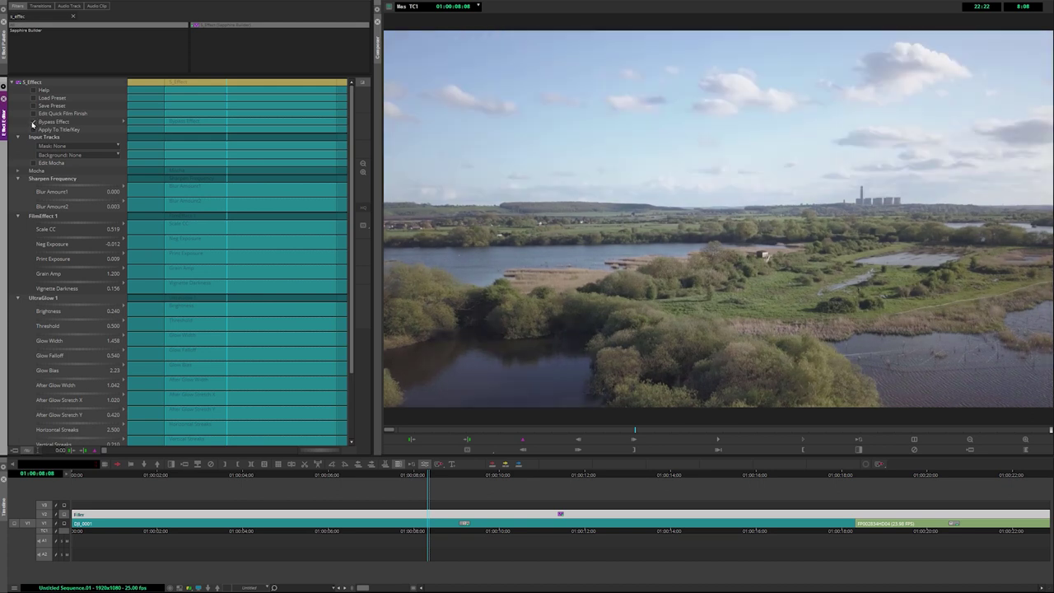
left_click(33, 123)
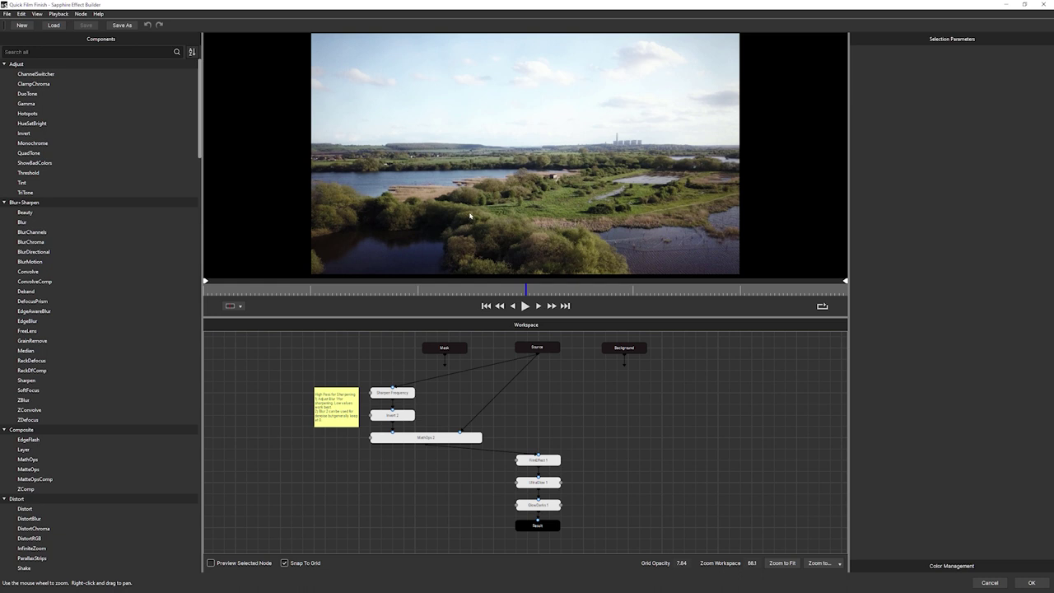
View the node graph at 100% zoom, pan it, and inspect the Sharpen Frequency node's settings.
left_click(820, 562)
left_click(819, 544)
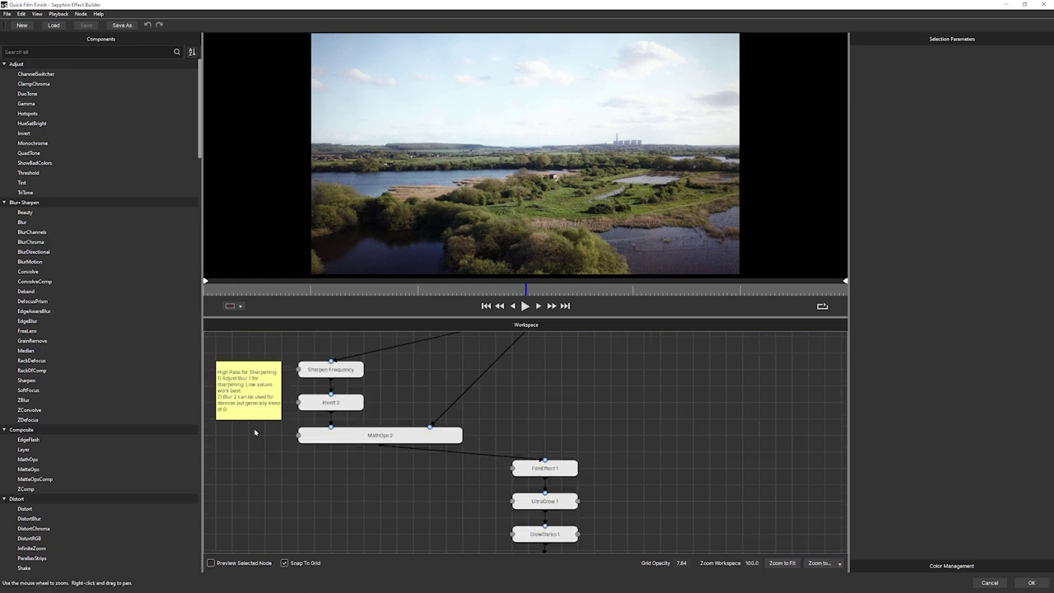
left_click_drag(329, 489, 432, 494)
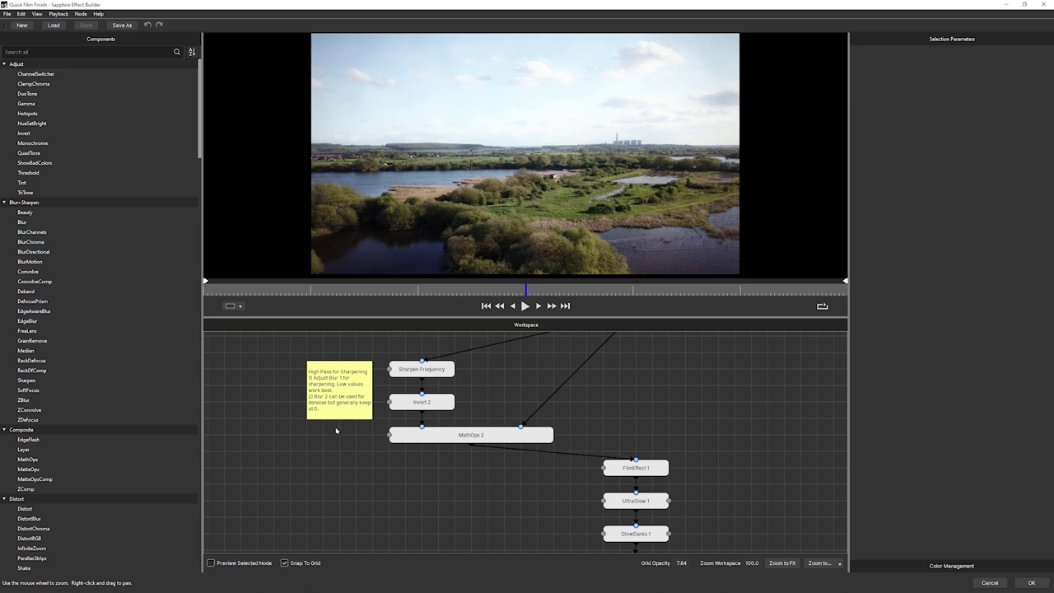
left_click(448, 370)
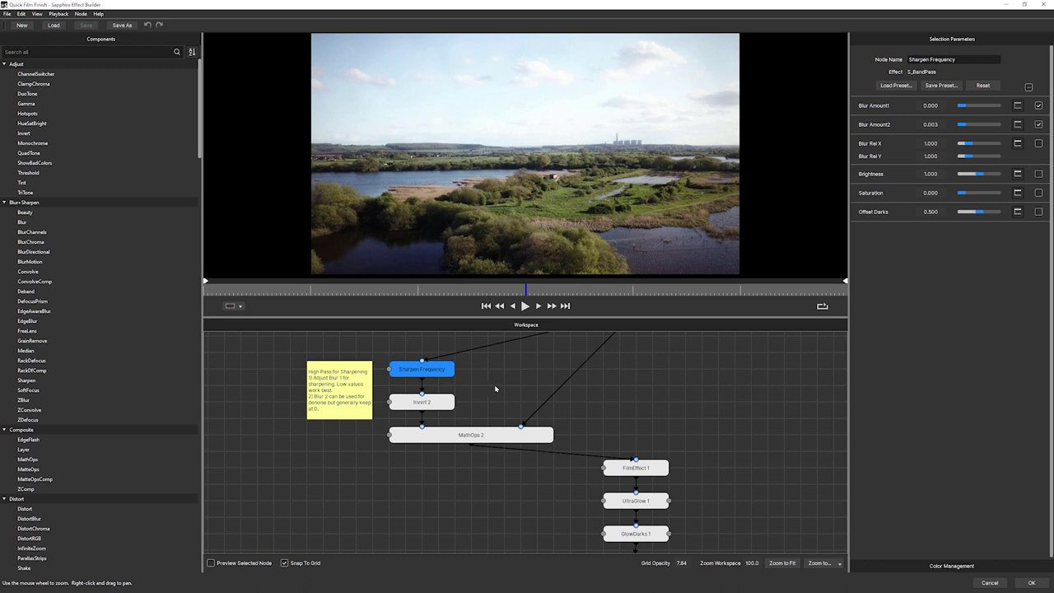
left_click_drag(516, 390, 428, 390)
Select the FilmEffect 1 node and set its negative film to Kodak 5284.
left_click_drag(475, 426, 498, 397)
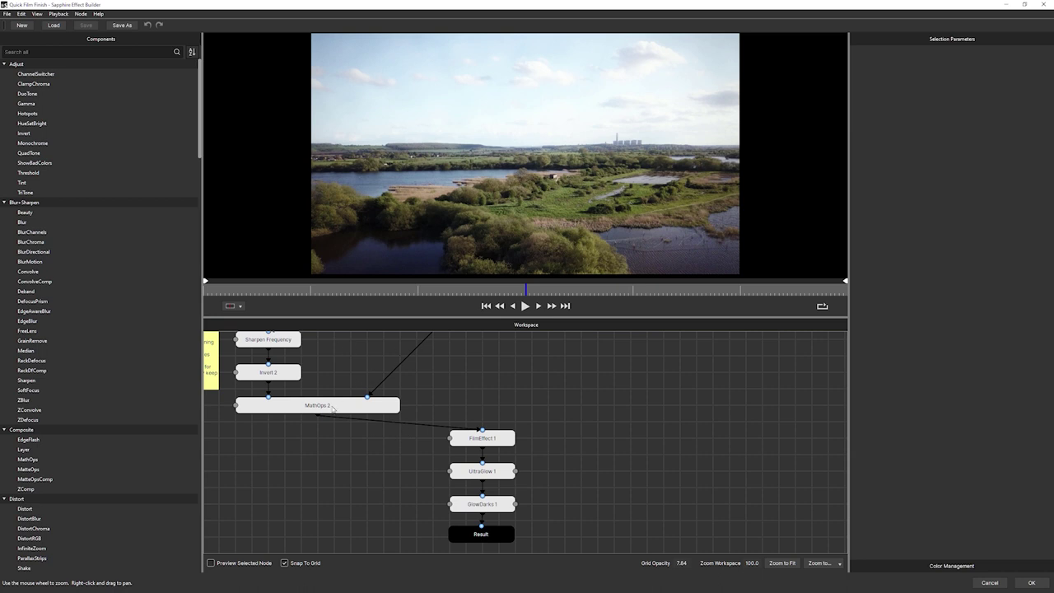
left_click(511, 439)
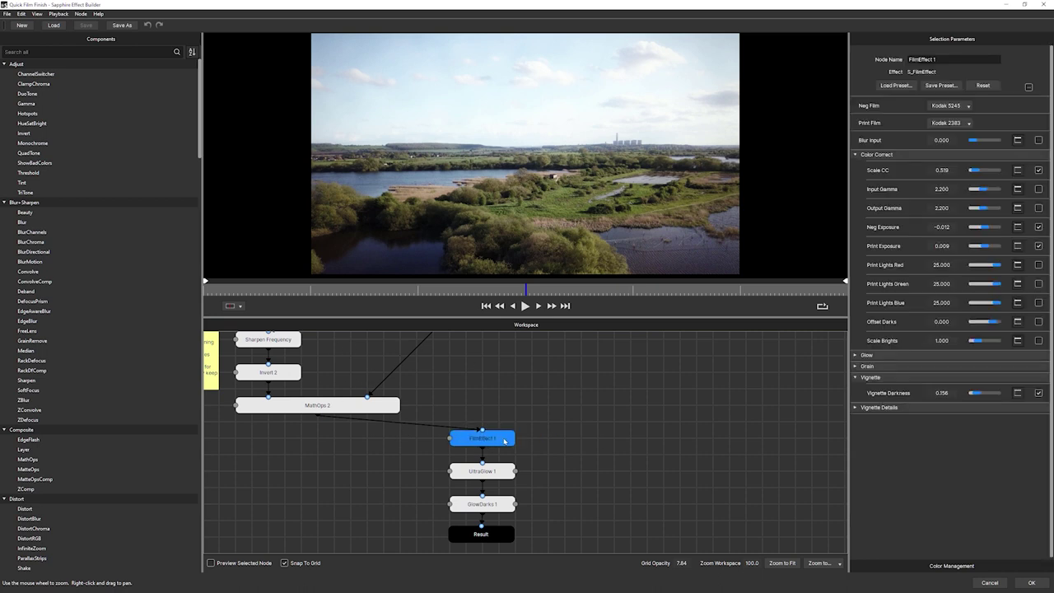
left_click(968, 106)
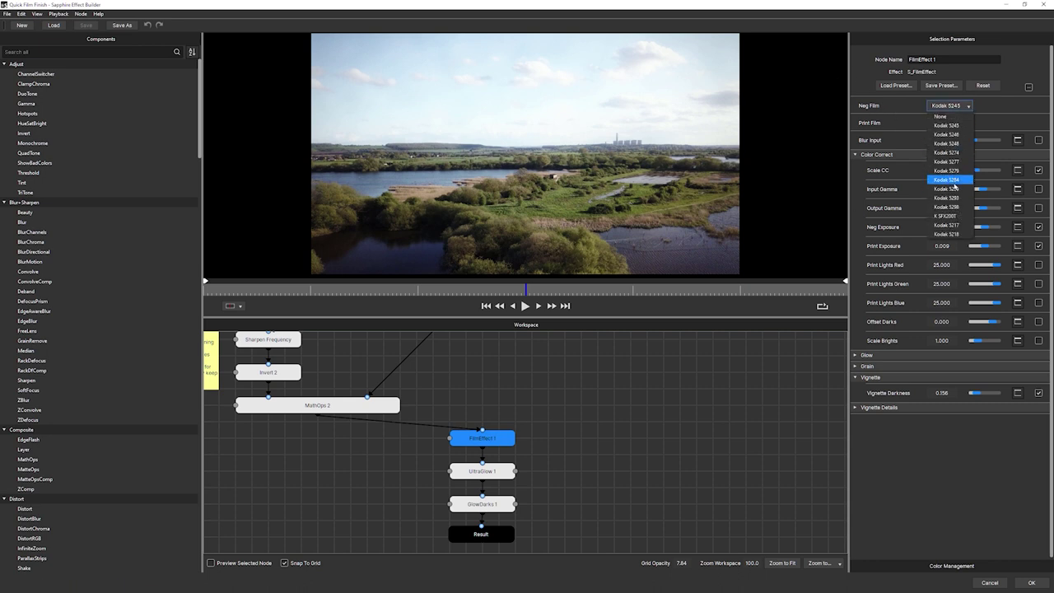
left_click(948, 181)
Try Kodak 5386, 7270 Rev and 2393 print films, then keep Kodak 2383.
left_click(946, 126)
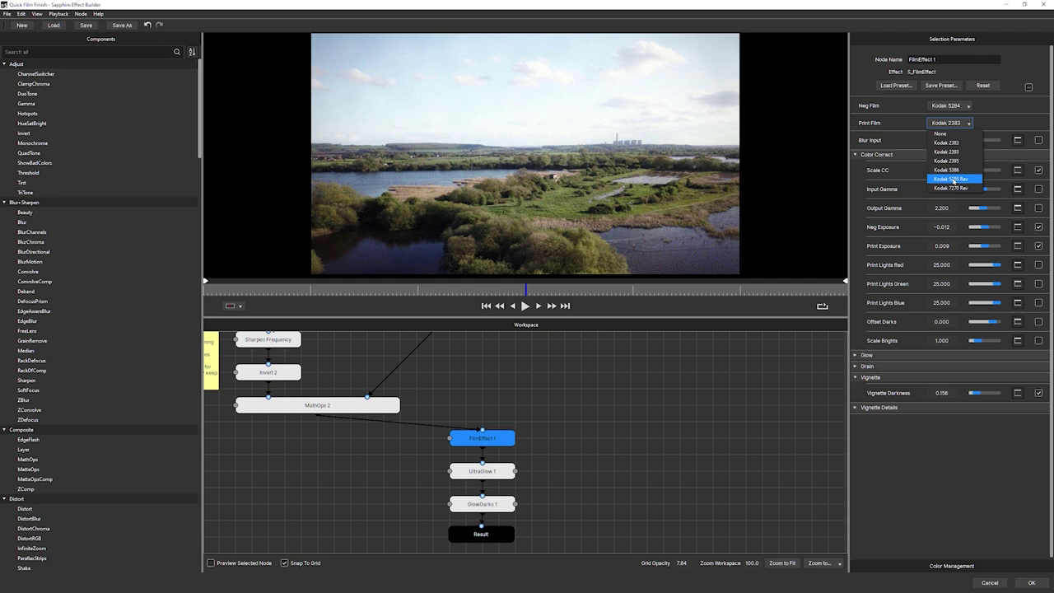
left_click(950, 170)
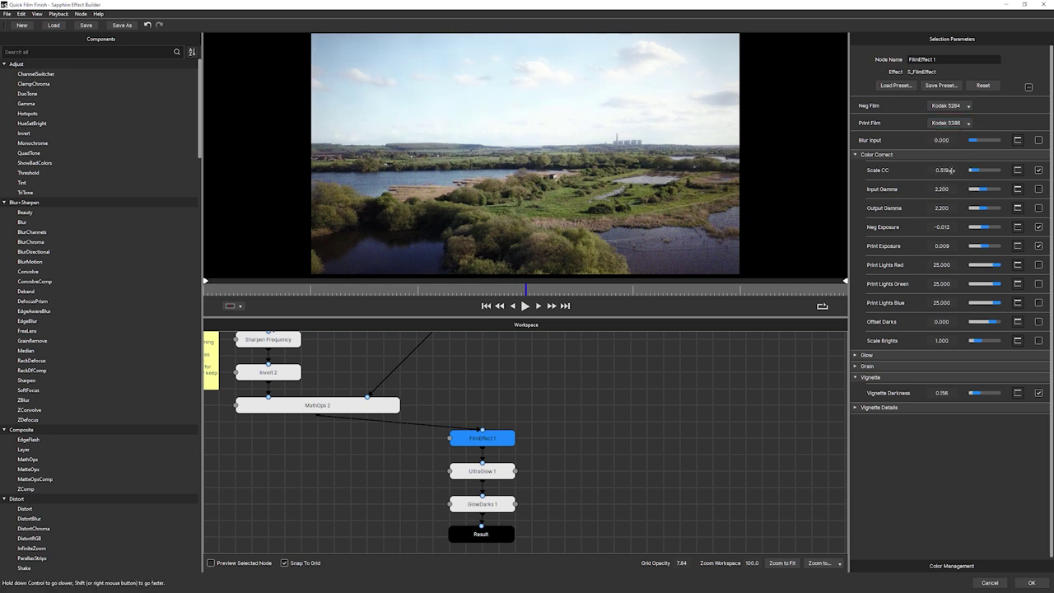
left_click(947, 126)
left_click(949, 188)
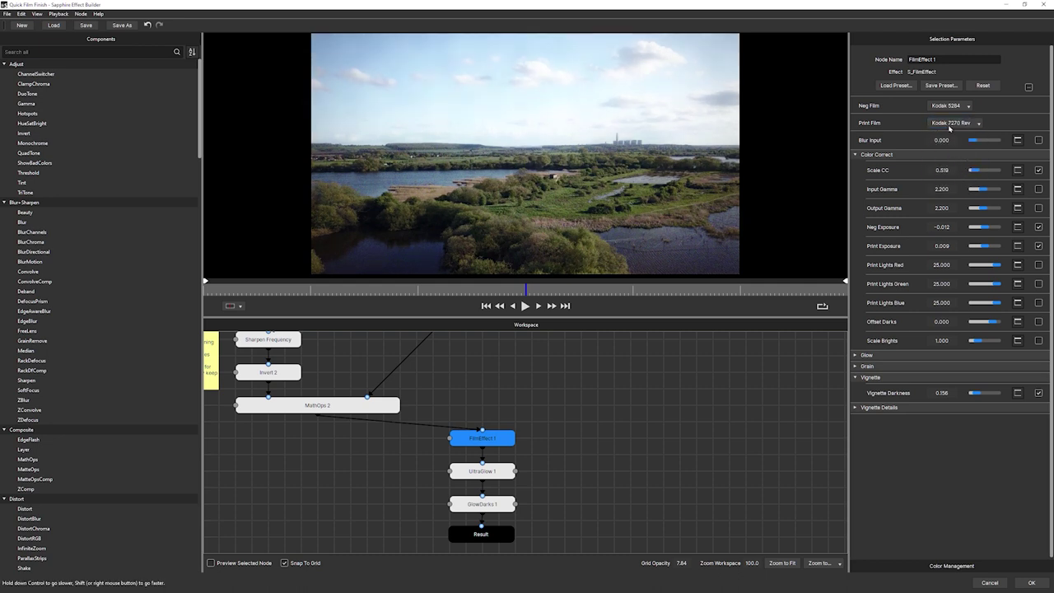
left_click(947, 126)
left_click(949, 143)
left_click(950, 126)
left_click(947, 142)
left_click(948, 128)
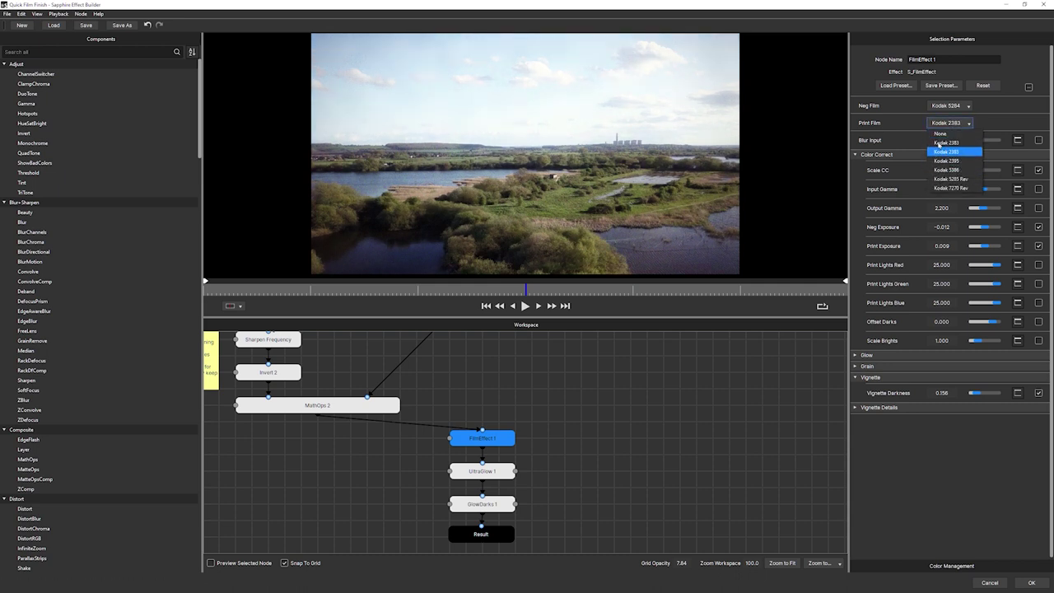
left_click(664, 399)
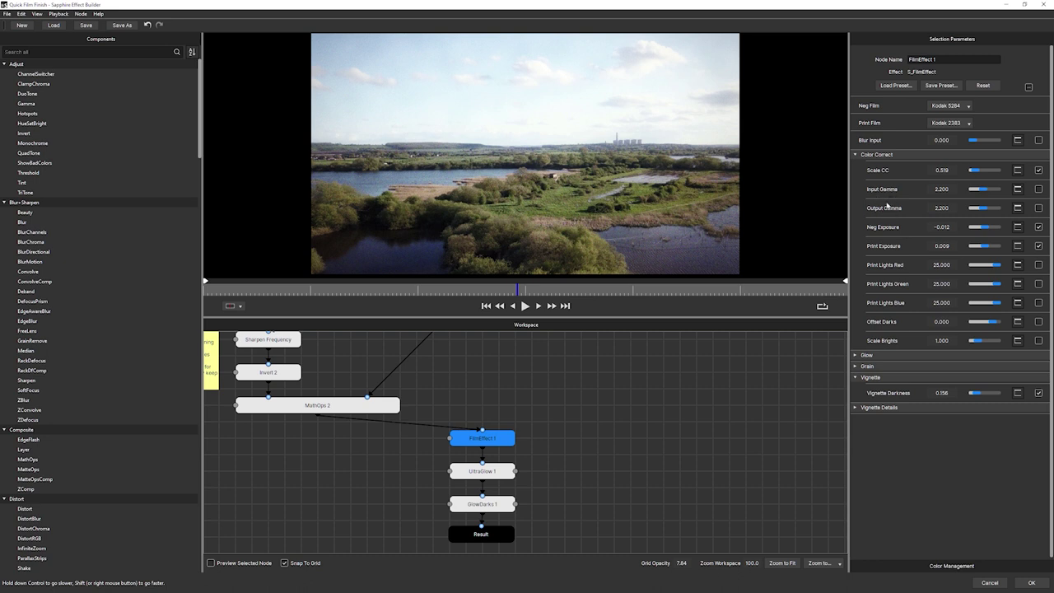
Expose Input Gamma and Output Gamma as host parameters and apply the builder edits.
left_click(1038, 188)
left_click(1039, 208)
left_click(1030, 583)
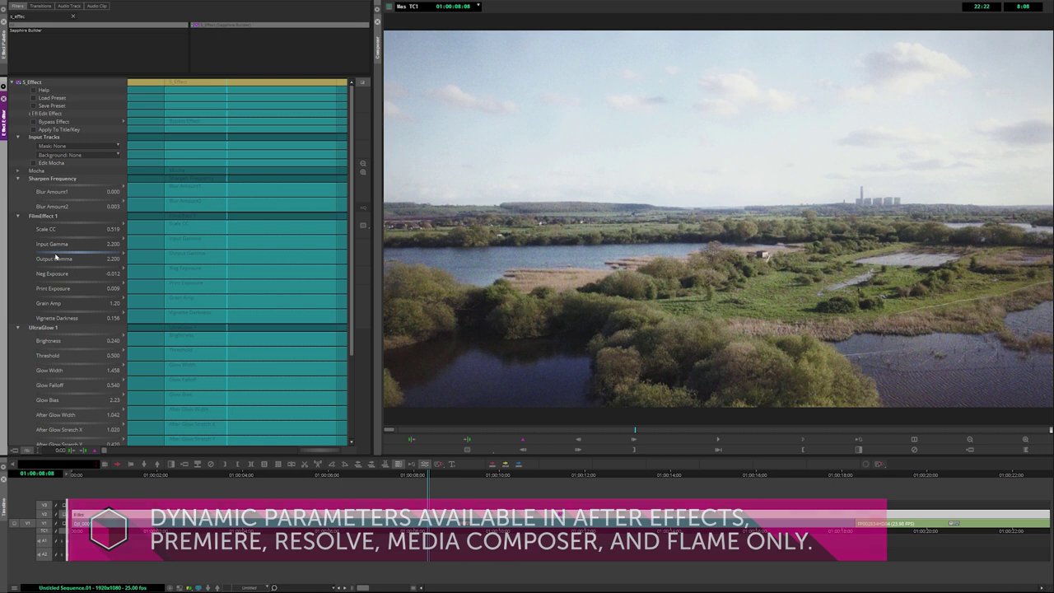
Lower FilmEffect 1's Output Gamma from 2.200 to 1.612 and Grain Amp to 1.14.
left_click_drag(34, 258, 18, 258)
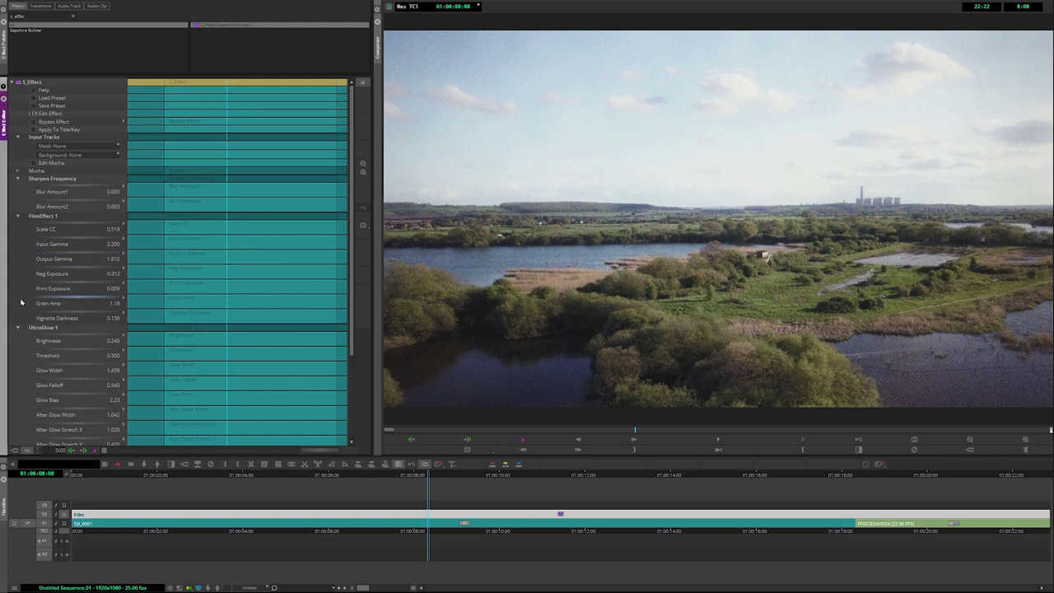
left_click_drag(21, 303, 191, 586)
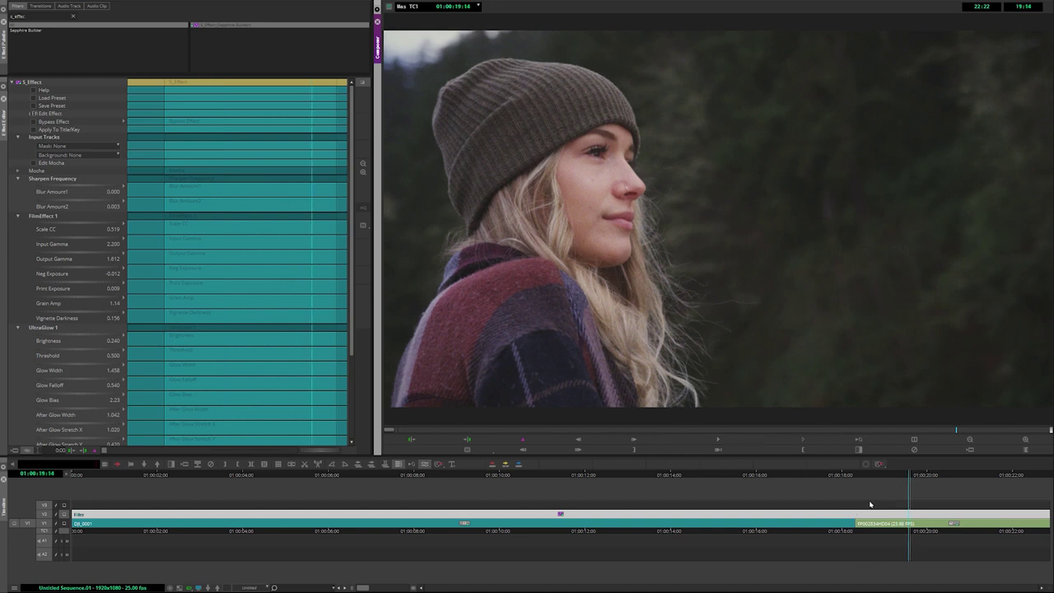
Park the playhead at the start of the portrait clip in the timeline.
left_click(896, 479)
left_click(922, 476)
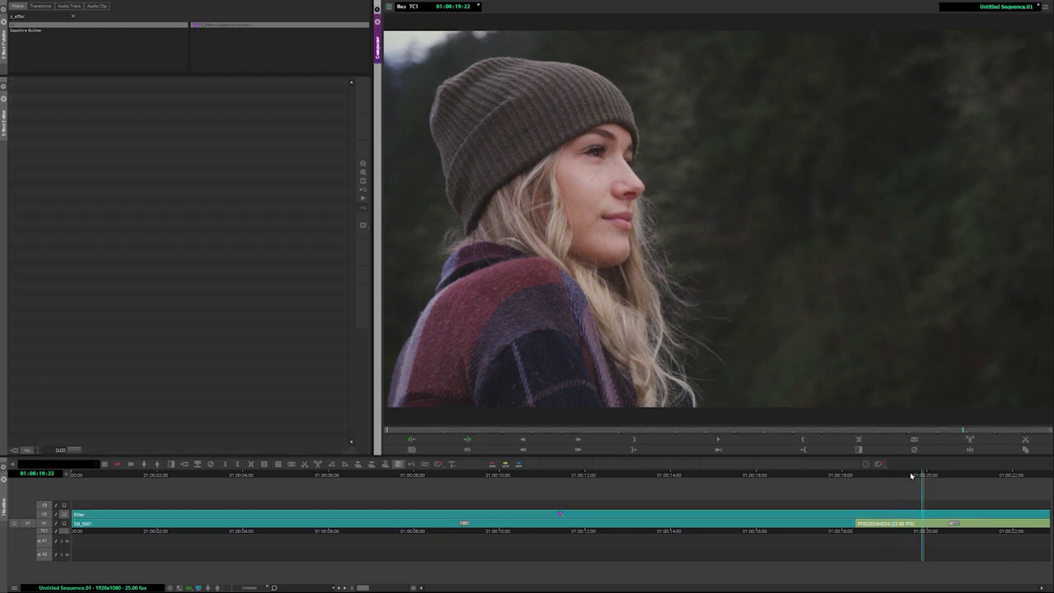
key("space")
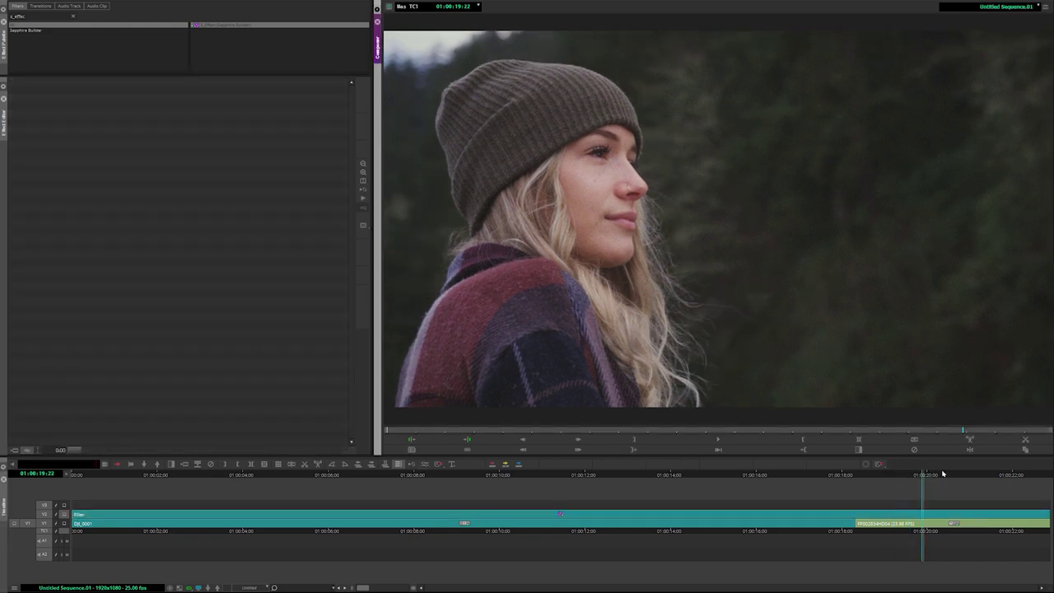
left_click_drag(922, 474, 946, 475)
left_click_drag(858, 476, 856, 477)
Split the V2 filler clip at the playhead with Add Edit and play back across the cut.
left_click(879, 514)
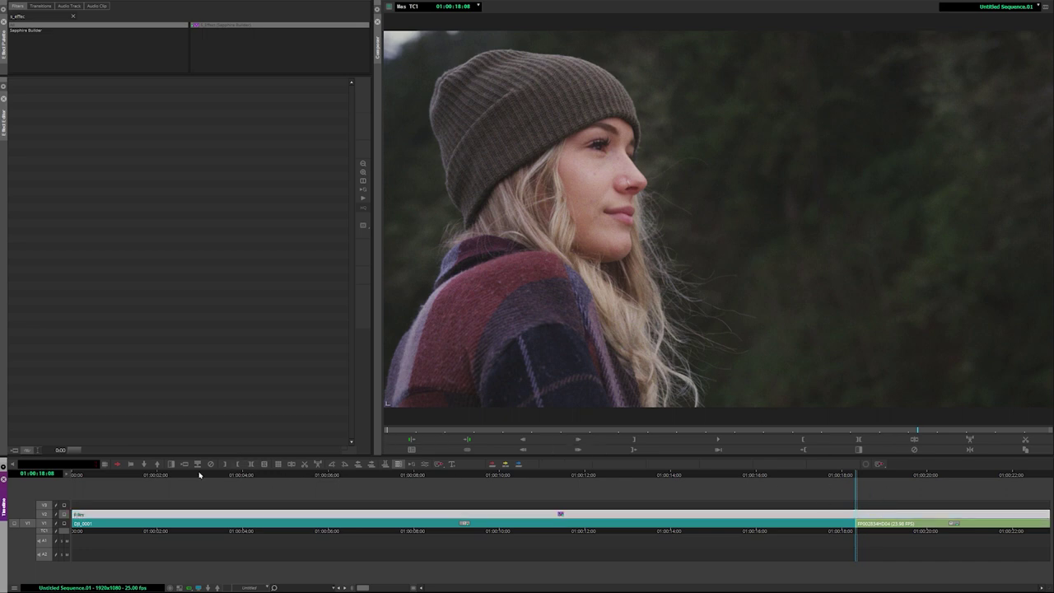
left_click(291, 463)
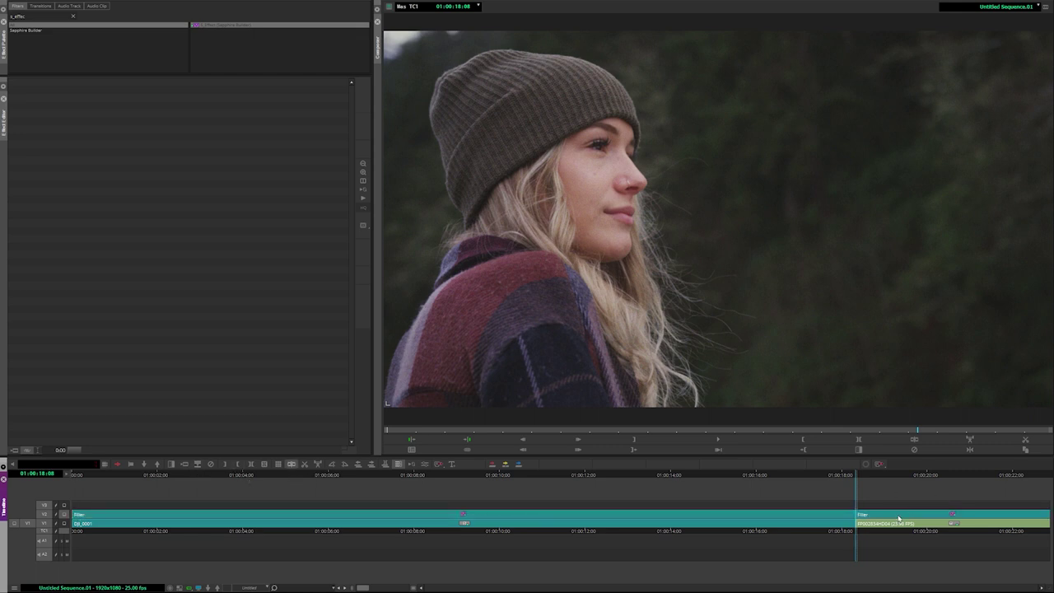
key("space")
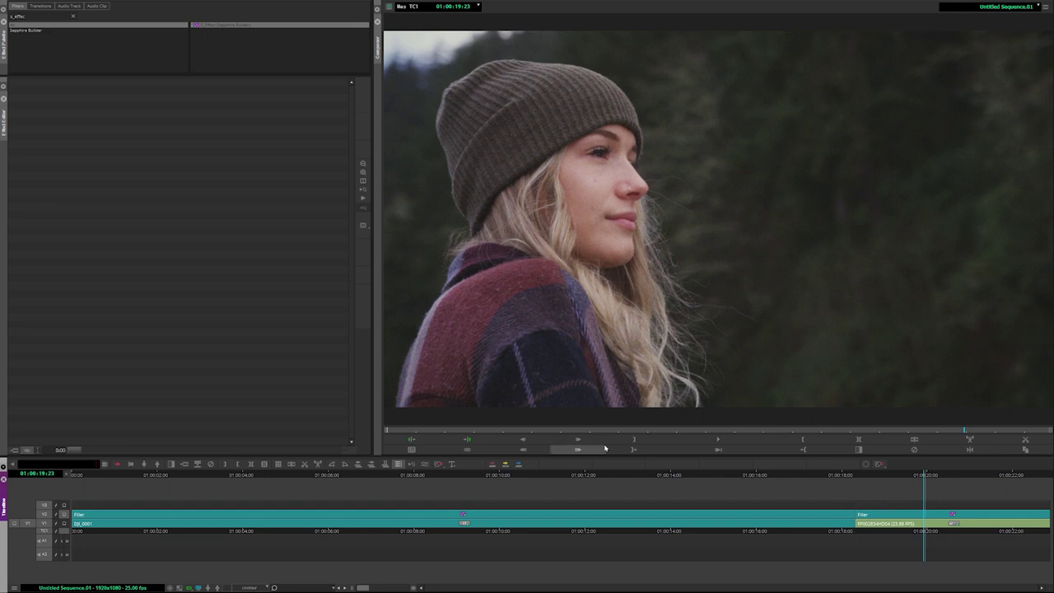
left_click(433, 464)
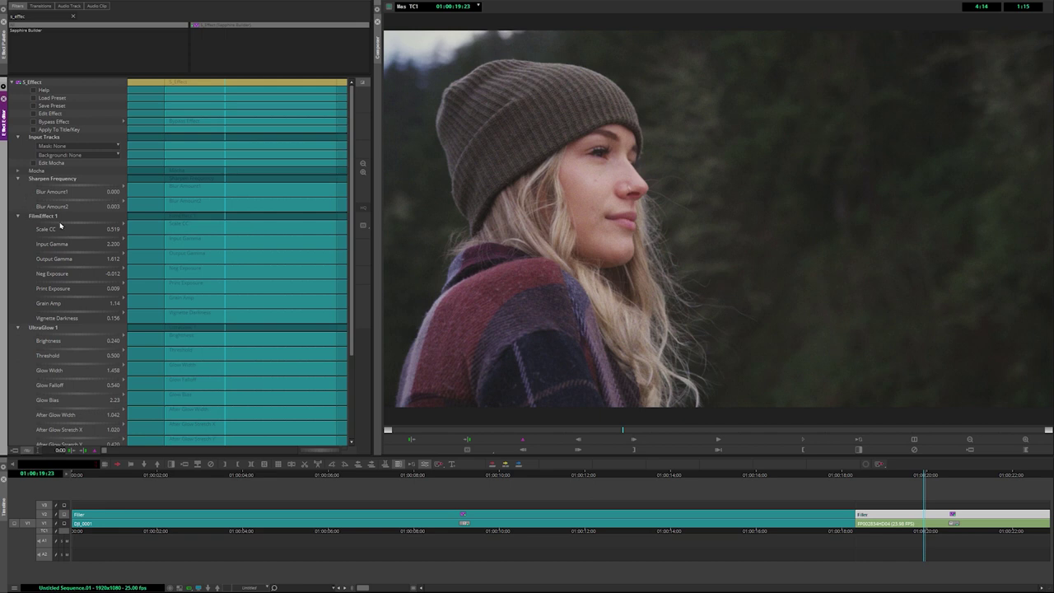
Raise the portrait effect's Scale CC to 0.888, bypass it to compare, then lift UltraGlow Brightness to 0.828.
left_click(116, 224)
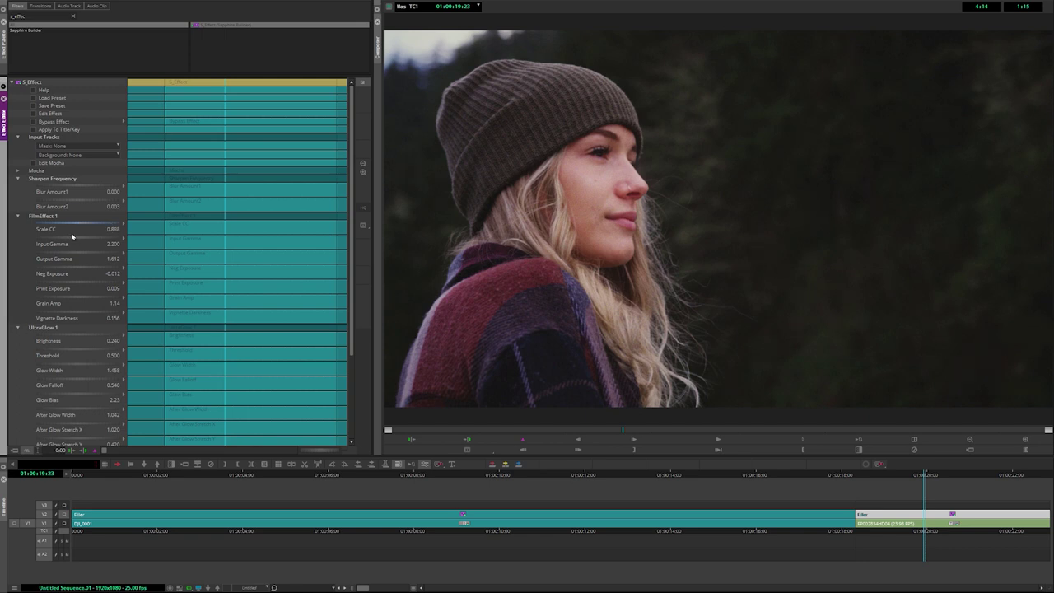
left_click(33, 123)
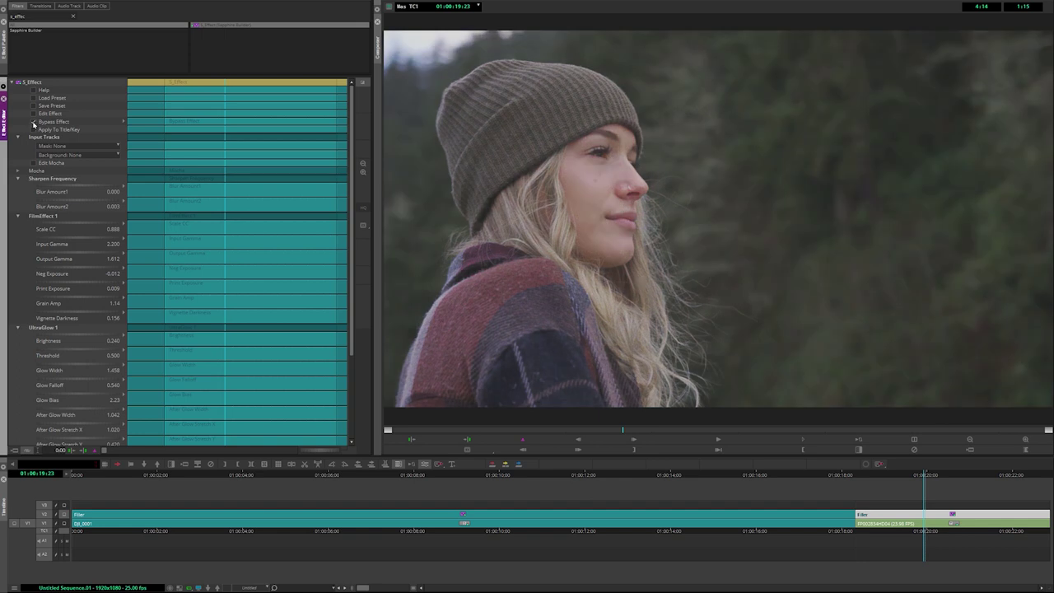
left_click(33, 124)
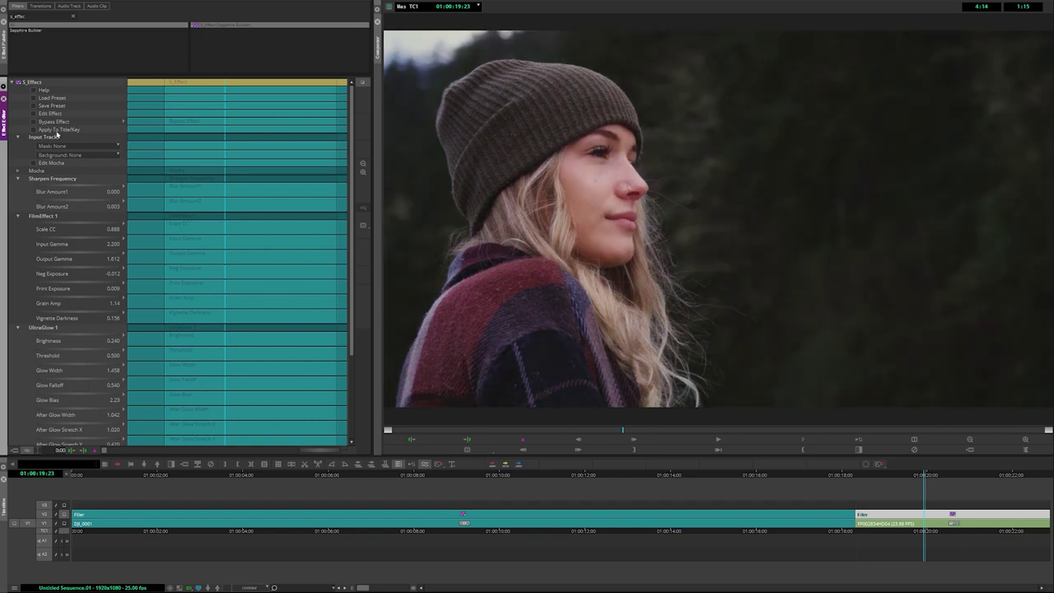
scroll(353, 360, "down", 3)
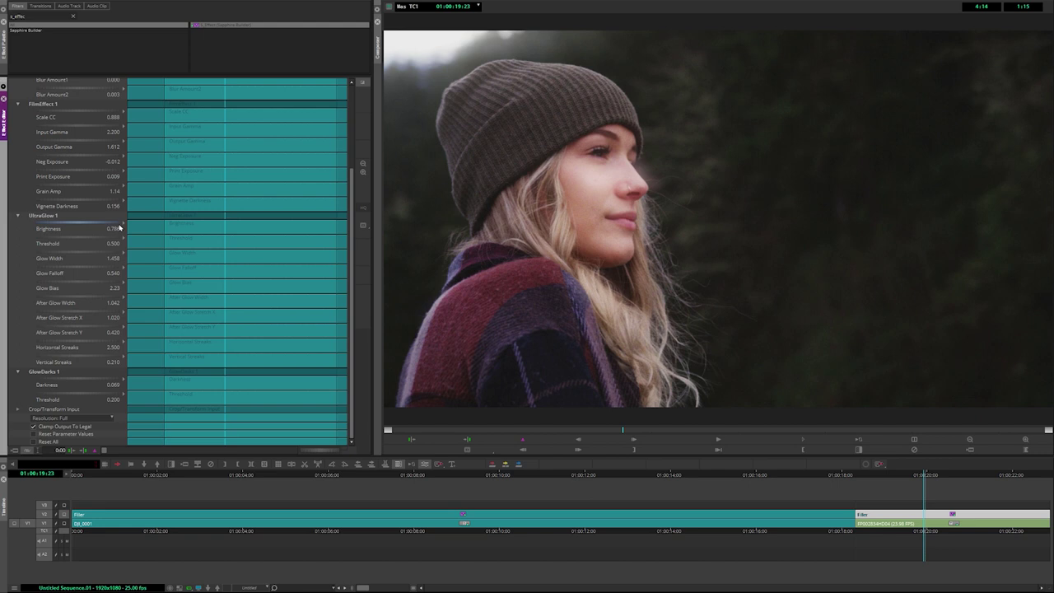
left_click_drag(120, 227, 103, 227)
Preview Builder Effects presets such as 8-bit Maze, Age and 8mm on the portrait shot.
left_click(878, 438)
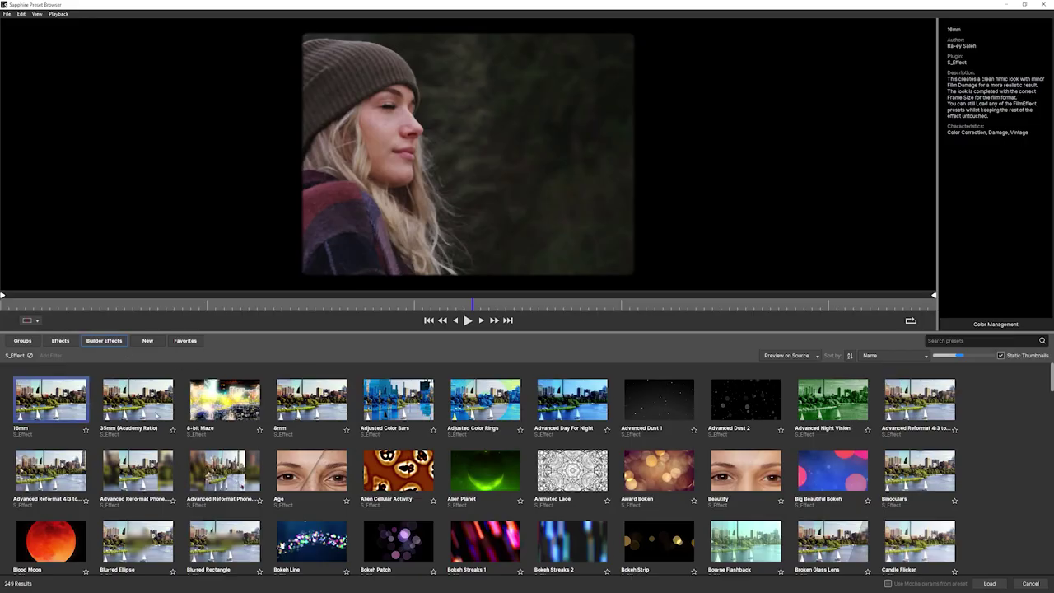
left_click(211, 411)
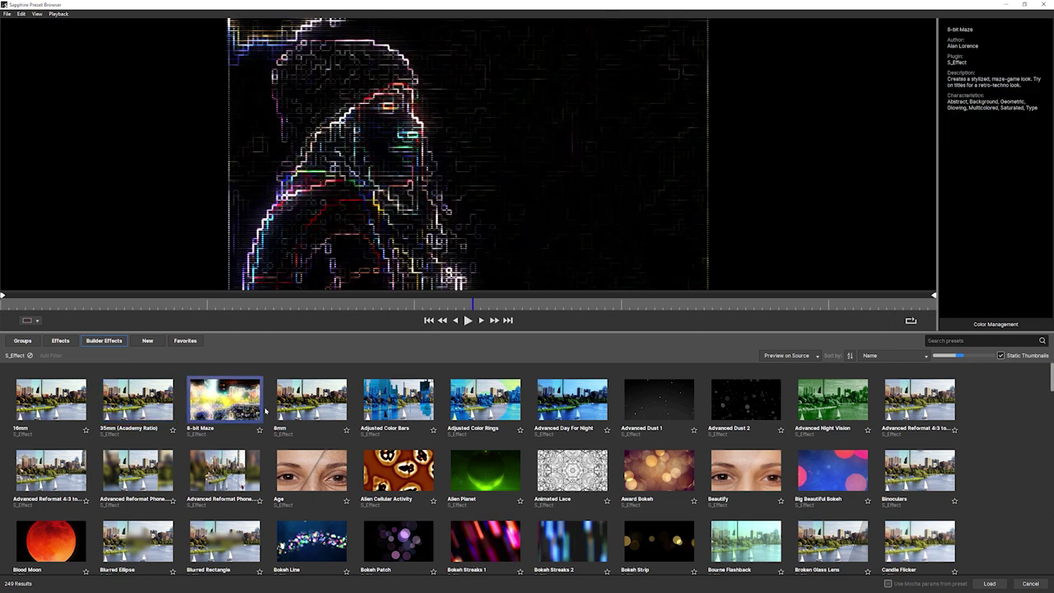
left_click(303, 410)
left_click(311, 469)
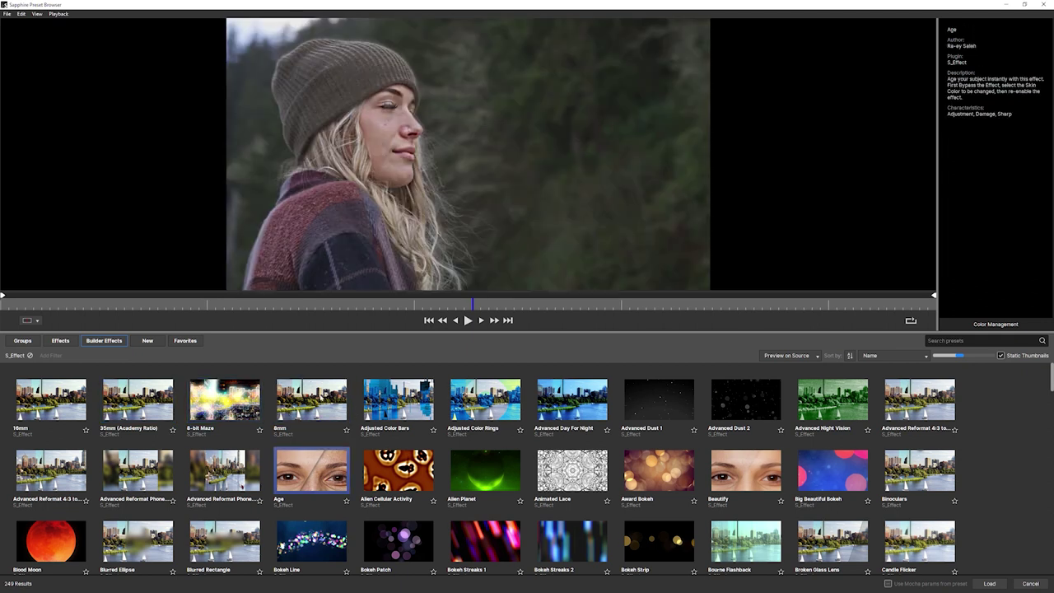
left_click(330, 414)
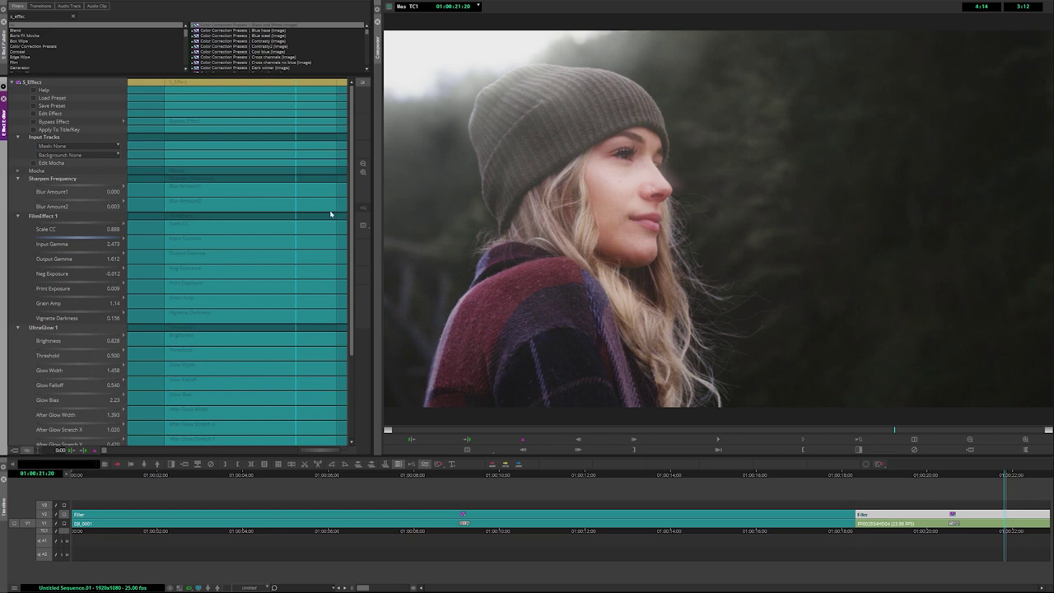
Scroll through the portrait's S_Effect parameters, checking Input Gamma 2.473 and After Glow Width 1.393.
scroll(336, 313, "down", 3)
scroll(206, 322, "up", 3)
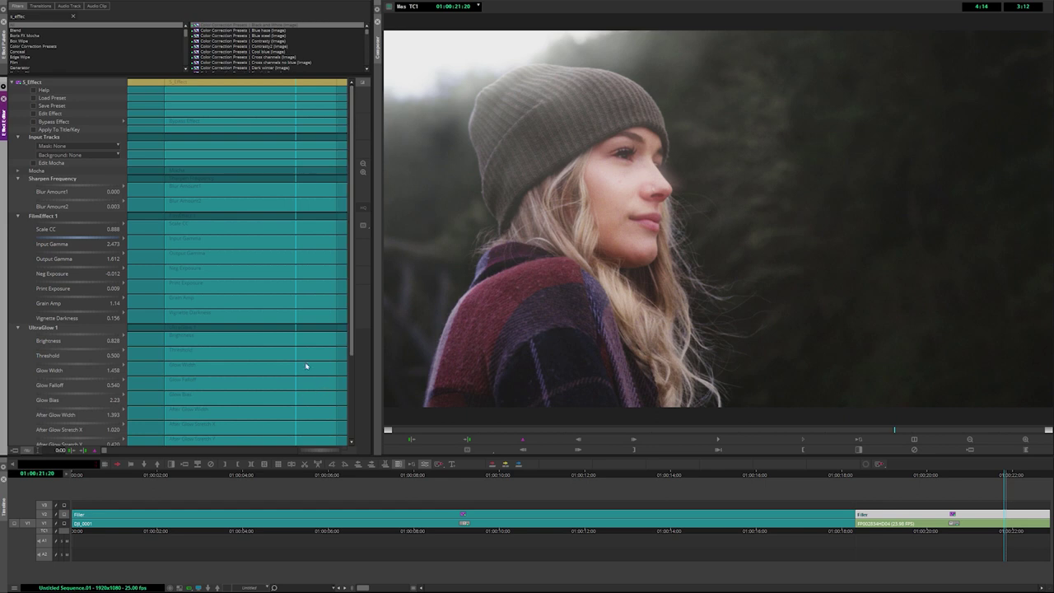